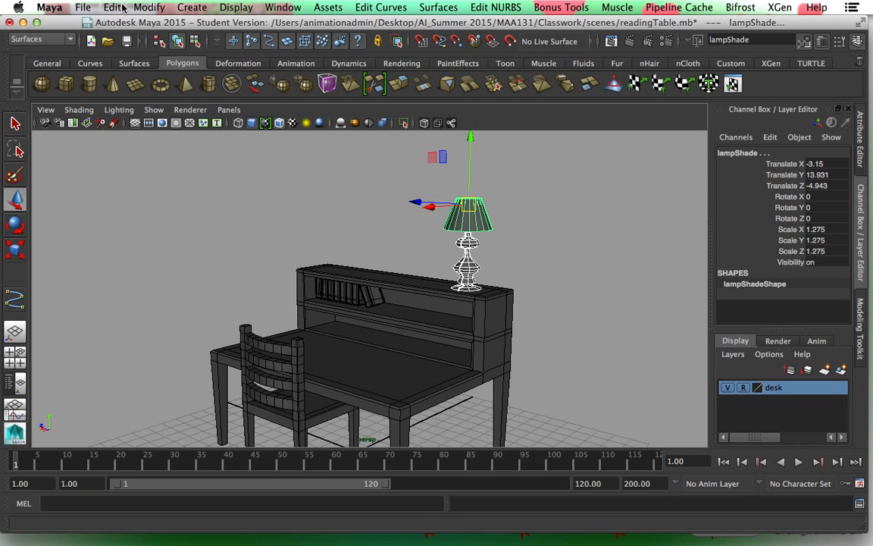
# Step: Group the selected lamp parts and center the group's pivot
pyautogui.click(120, 8)
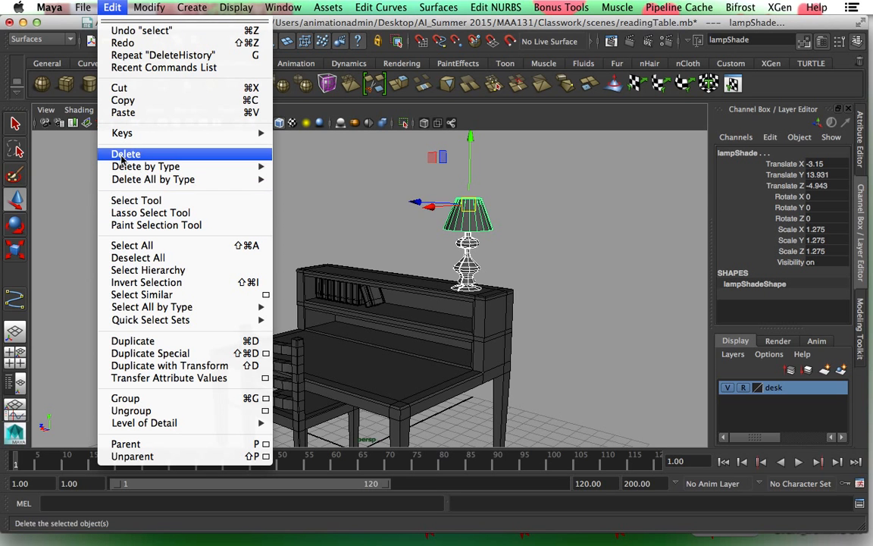
pyautogui.click(121, 398)
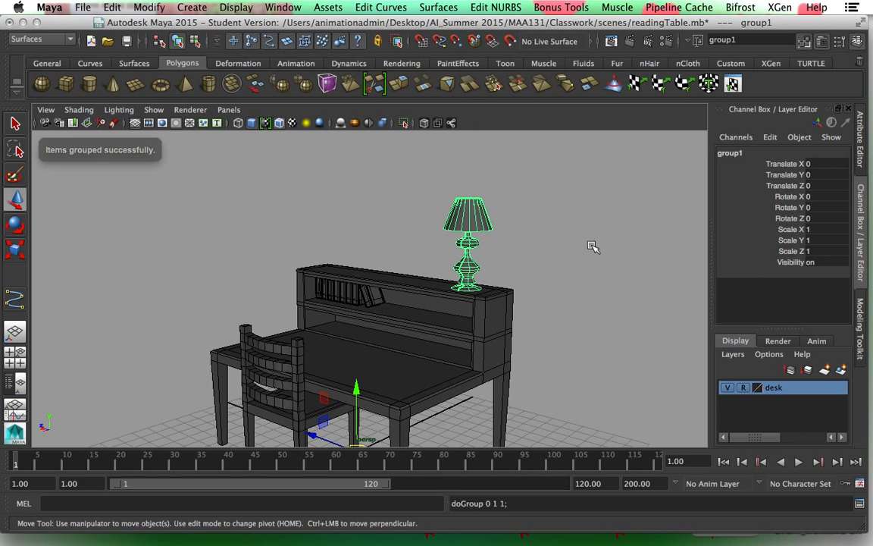
pyautogui.click(149, 7)
pyautogui.click(161, 153)
pyautogui.press('w')
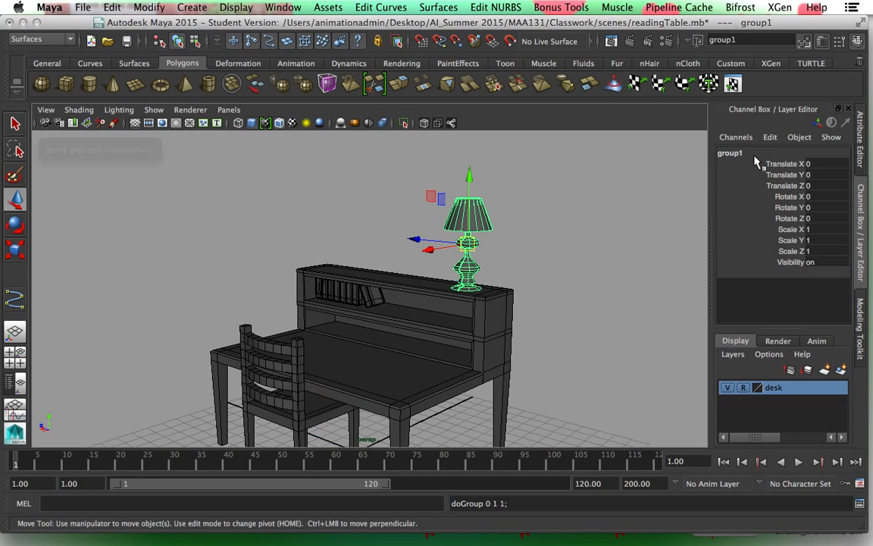
# Step: Rename the new lamp group as lamp
pyautogui.doubleClick(753, 153)
pyautogui.write('lamp')
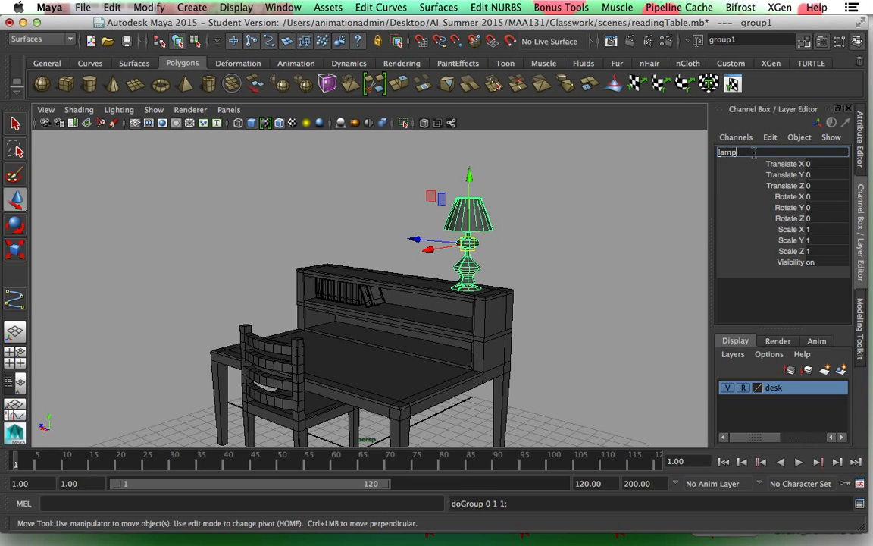
pyautogui.press('Return')
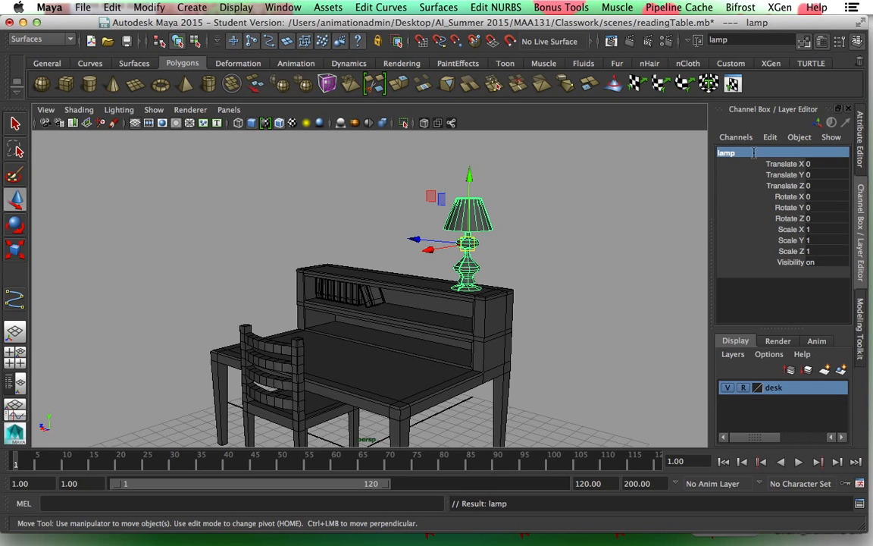
# Step: Create a display layer containing the lamp group and hide that layer
pyautogui.click(841, 370)
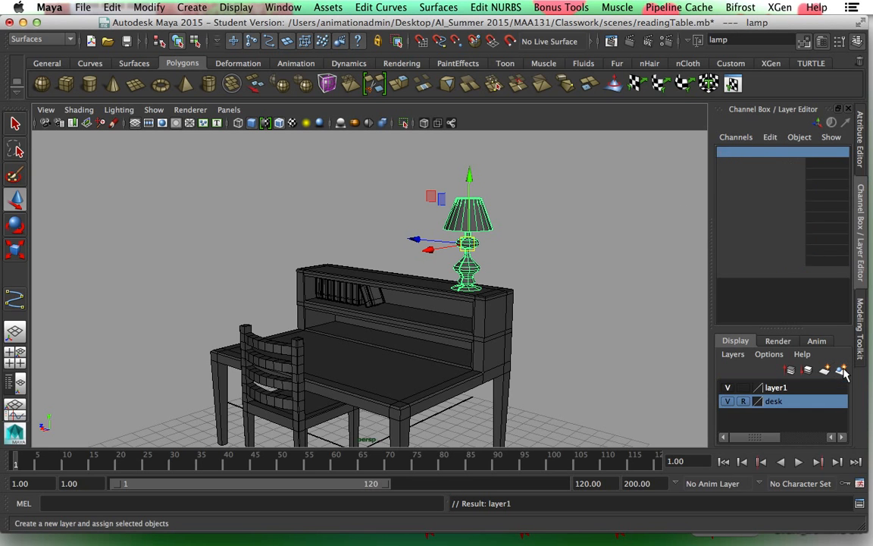
pyautogui.click(727, 388)
pyautogui.click(556, 369)
pyautogui.scroll(-5, 553, 371)
pyautogui.scroll(4, 553, 372)
pyautogui.moveTo(467, 398)
pyautogui.keyDown('alt'); pyautogui.mouseDown()
pyautogui.moveTo(497, 396)
pyautogui.moveTo(468, 407)
pyautogui.mouseUp(); pyautogui.keyUp('alt')
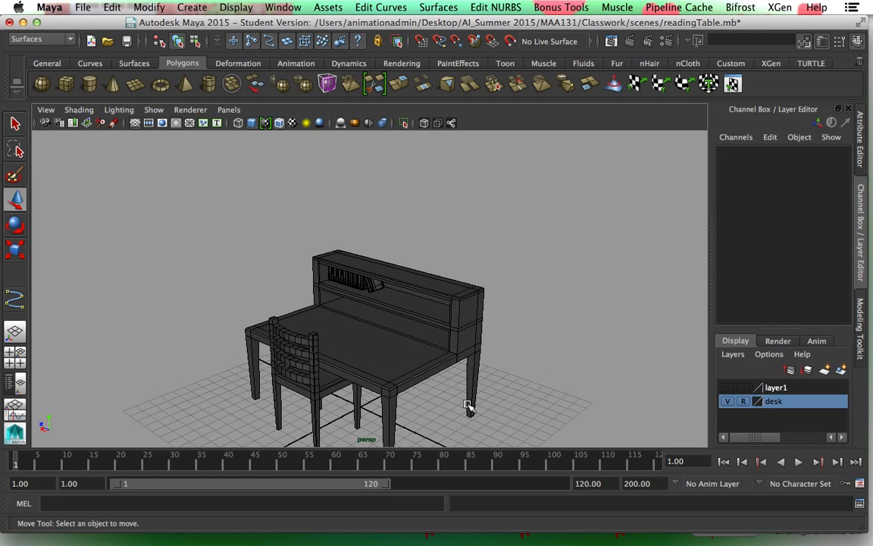
# Step: Set the desk layer's display type to Template
pyautogui.click(744, 402)
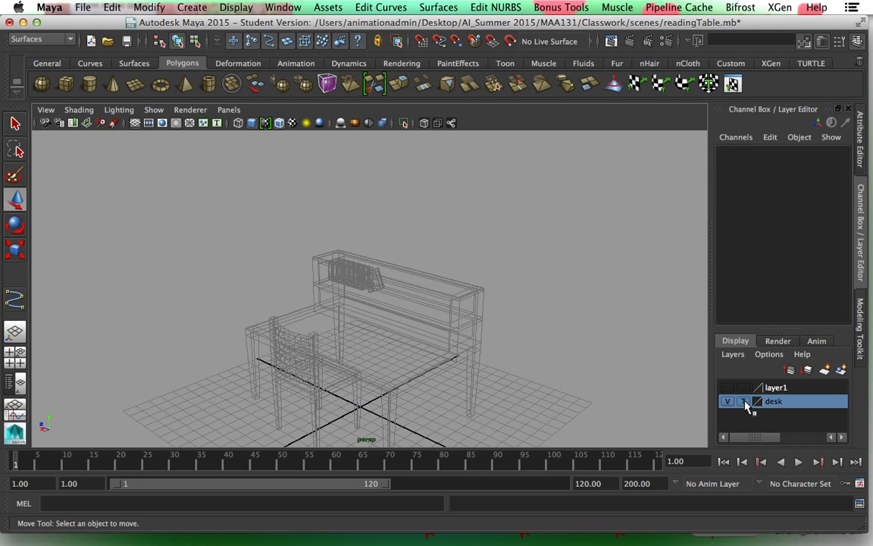
pyautogui.click(744, 401)
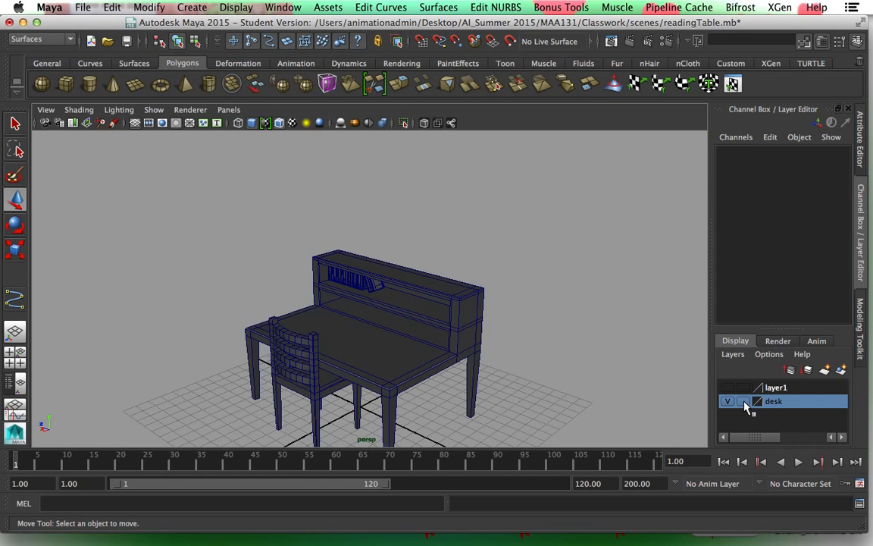
pyautogui.click(743, 402)
pyautogui.scroll(5, 413, 325)
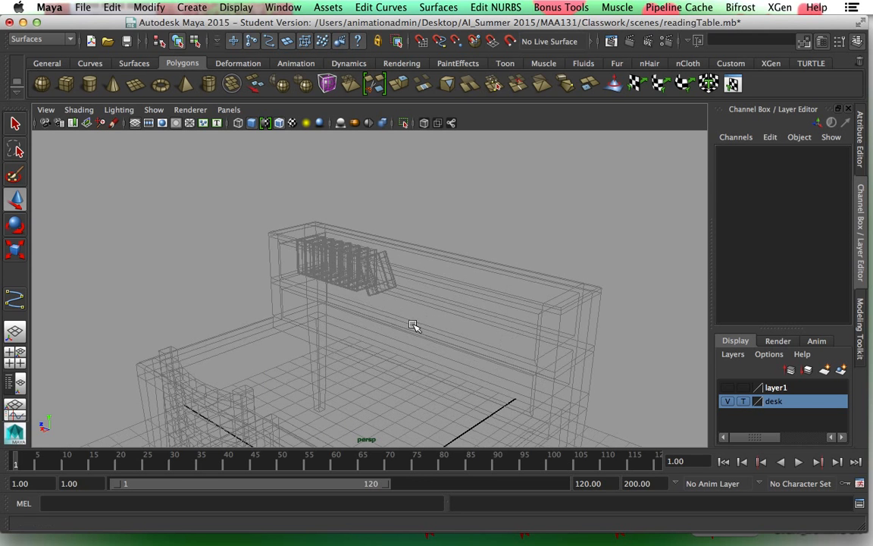
pyautogui.keyDown('alt'); pyautogui.moveTo(402, 307); pyautogui.dragTo(332, 279); pyautogui.keyUp('alt')
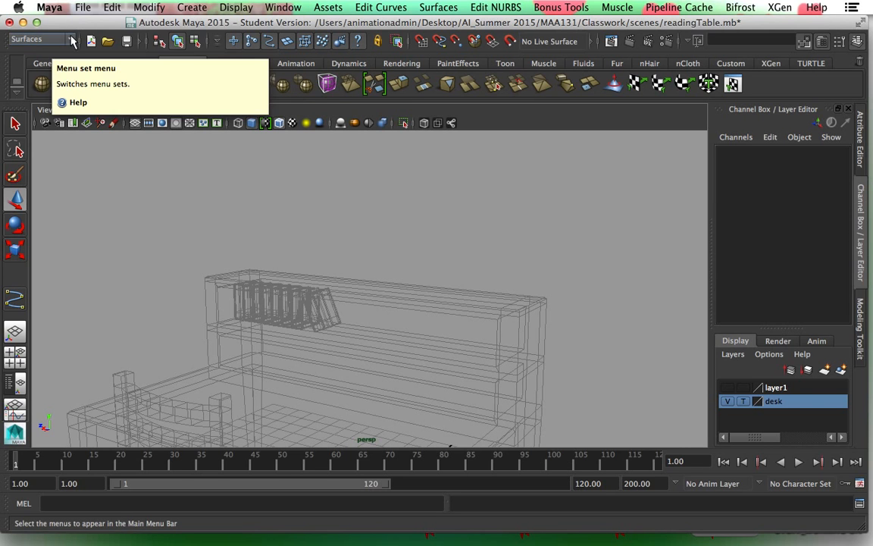
# Step: Switch to the Polygons menu set, then create a polygon cone positioned above the desk at about Y 14.25, Z -7.4
pyautogui.click(61, 39)
pyautogui.click(33, 65)
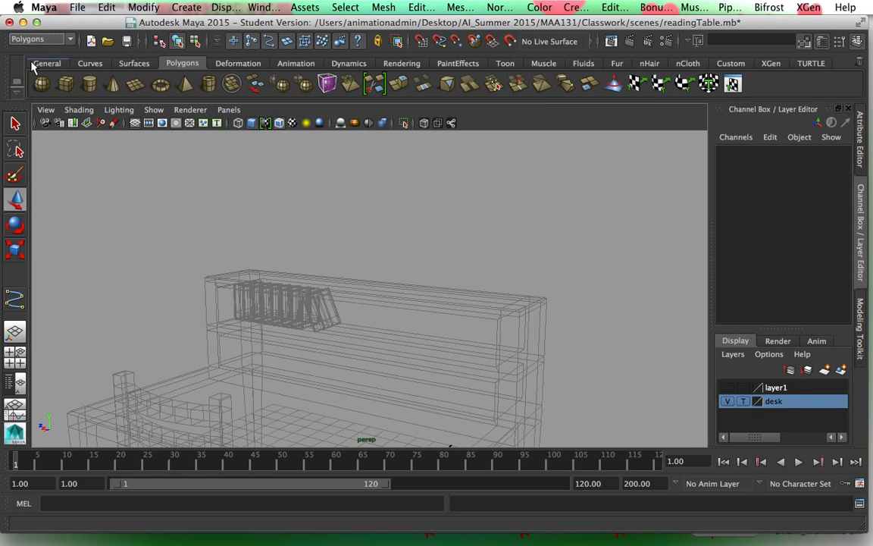
pyautogui.click(112, 85)
pyautogui.keyDown('alt'); pyautogui.moveTo(407, 279); pyautogui.dragTo(473, 340); pyautogui.keyUp('alt')
pyautogui.moveTo(338, 366); pyautogui.dragTo(343, 156)
pyautogui.moveTo(313, 222); pyautogui.dragTo(402, 228)
pyautogui.click(397, 286)
pyautogui.click(440, 241)
# Step: Scale the cone uniformly to about 2.19
pyautogui.press('r')
pyautogui.moveTo(438, 227); pyautogui.dragTo(475, 238)
pyautogui.keyDown('alt'); pyautogui.moveTo(475, 292); pyautogui.dragTo(386, 286); pyautogui.keyUp('alt')
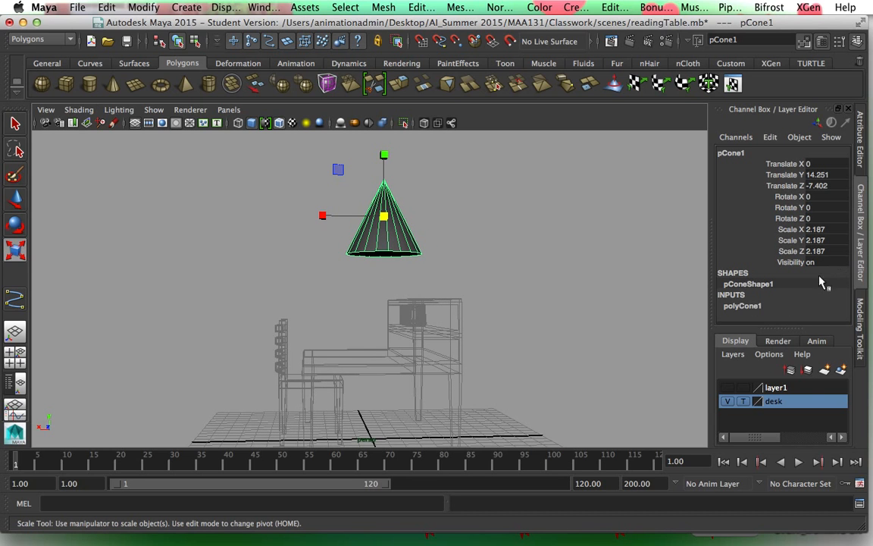
# Step: Set the cone's Subdivisions Height to 2 and Subdivisions Cap to 2
pyautogui.click(731, 305)
pyautogui.scroll(-3, 843, 254)
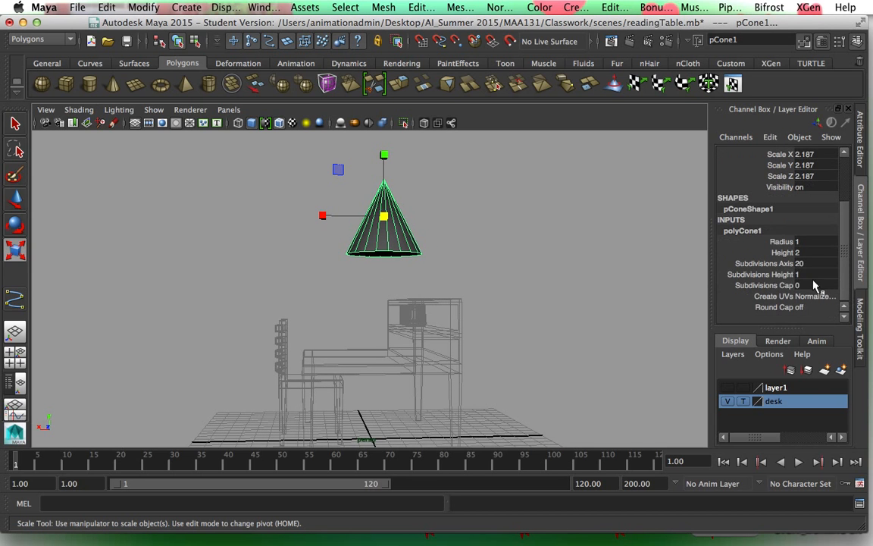
pyautogui.click(805, 274)
pyautogui.press('Return')
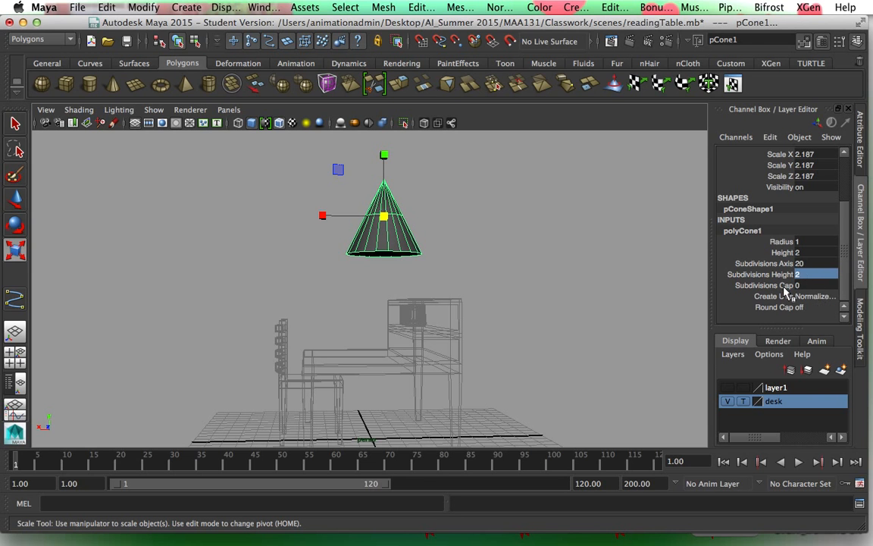
pyautogui.click(793, 288)
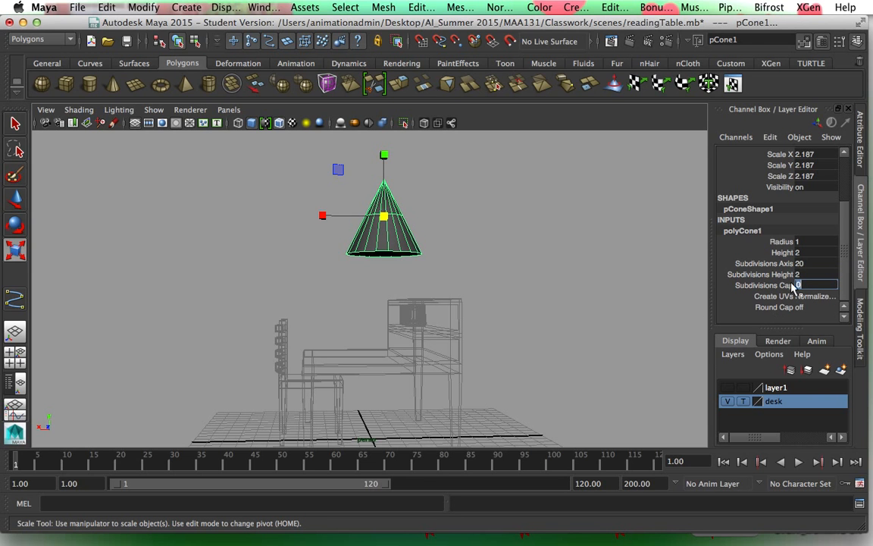
pyautogui.keyDown('alt'); pyautogui.moveTo(438, 285); pyautogui.dragTo(484, 219); pyautogui.keyUp('alt')
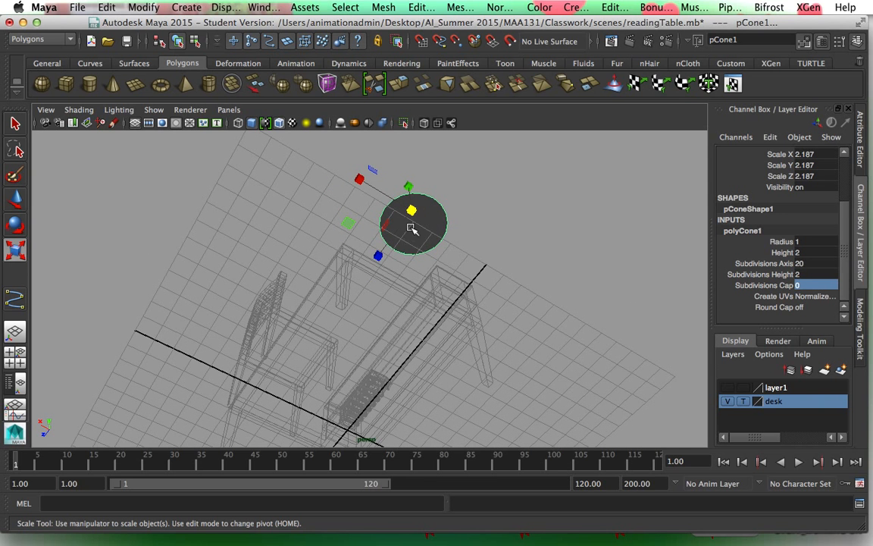
pyautogui.click(802, 285)
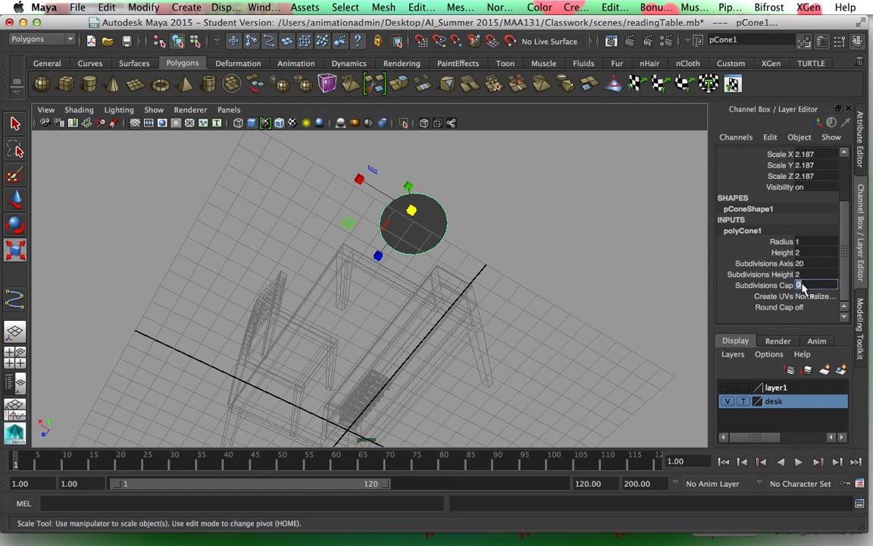
pyautogui.press('Return')
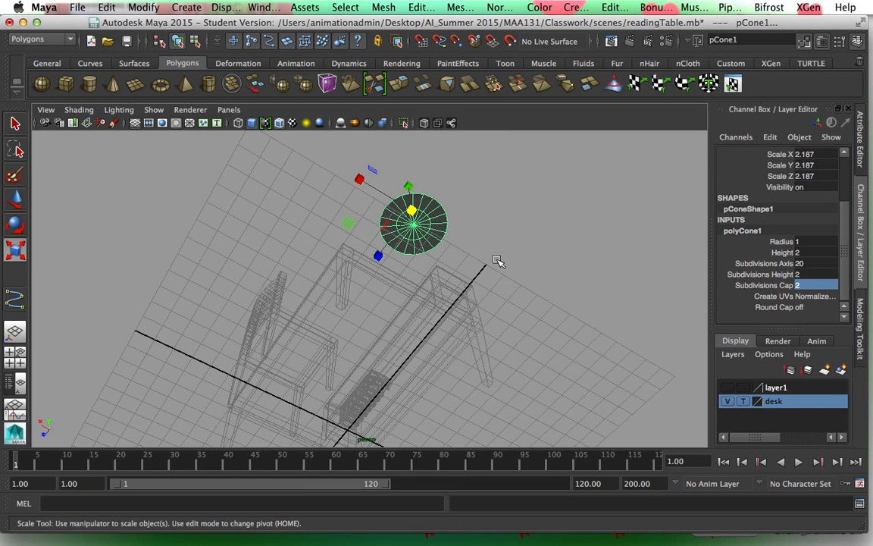
# Step: Select the edge loop around the cone's middle and raise it slightly, to about Y 14.34
pyautogui.scroll(4, 484, 256)
pyautogui.keyDown('alt'); pyautogui.moveTo(468, 255); pyautogui.dragTo(420, 295); pyautogui.keyUp('alt')
pyautogui.moveTo(410, 268)
pyautogui.mouseDown(button='right')
pyautogui.moveTo(390, 216)
pyautogui.moveTo(399, 198)
pyautogui.mouseUp(button='right')
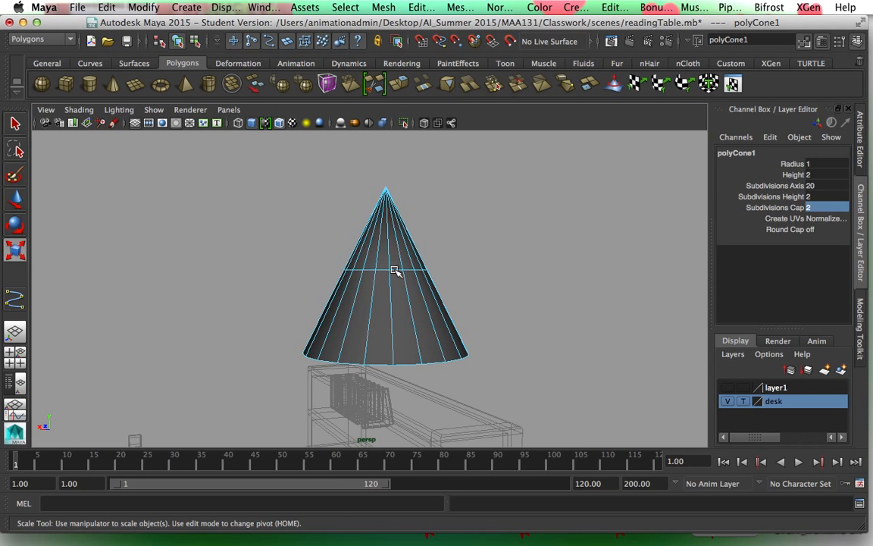
pyautogui.doubleClick(395, 269)
pyautogui.press('w')
pyautogui.moveTo(387, 209)
pyautogui.mouseDown()
pyautogui.moveTo(388, 220)
pyautogui.moveTo(387, 196)
pyautogui.mouseUp()
# Step: Delete the cone faces above the middle edge loop to open the top of the lampshade
pyautogui.rightClick(406, 234)
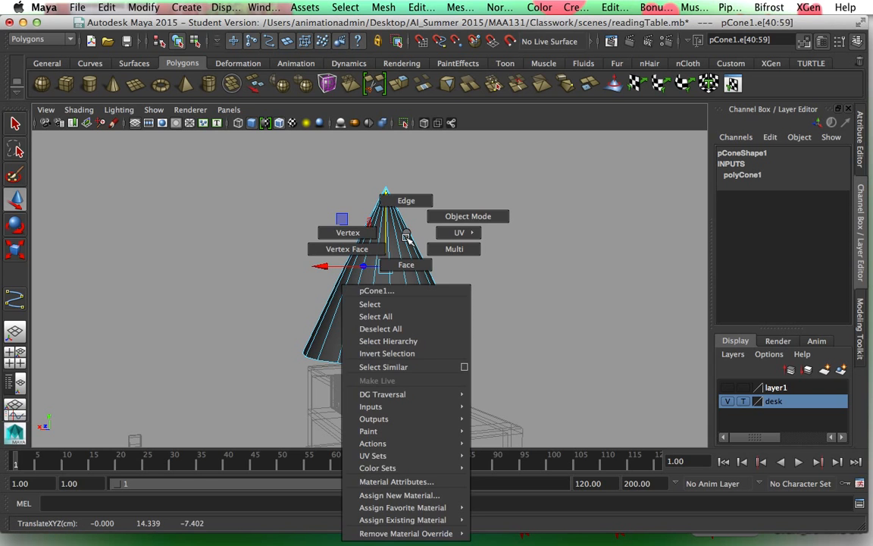
pyautogui.click(406, 265)
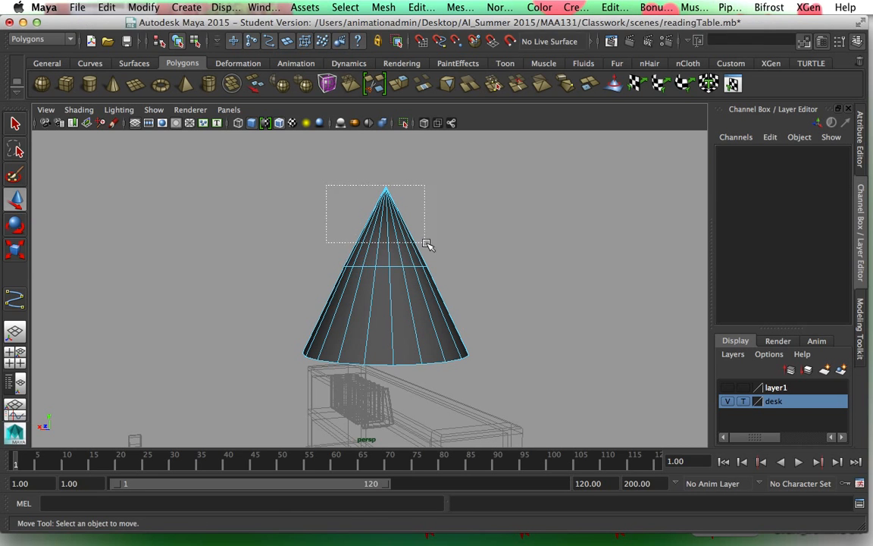
pyautogui.moveTo(419, 241); pyautogui.dragTo(421, 243)
pyautogui.press('Delete')
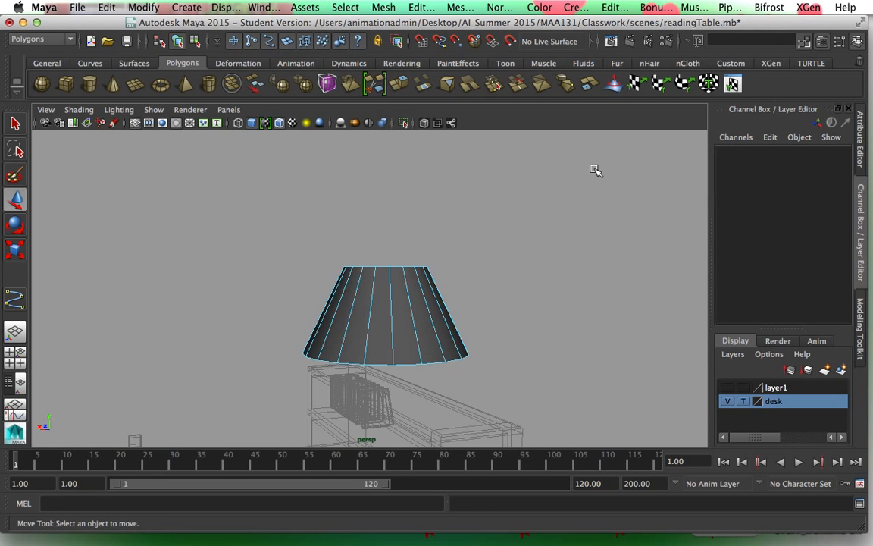
# Step: Scale the inner edge loop on the cone's bottom cap outward until it lies just inside the outer rim
pyautogui.keyDown('alt'); pyautogui.moveTo(434, 304); pyautogui.dragTo(429, 250); pyautogui.keyUp('alt')
pyautogui.moveTo(425, 233); pyautogui.dragTo(419, 200, button='right')
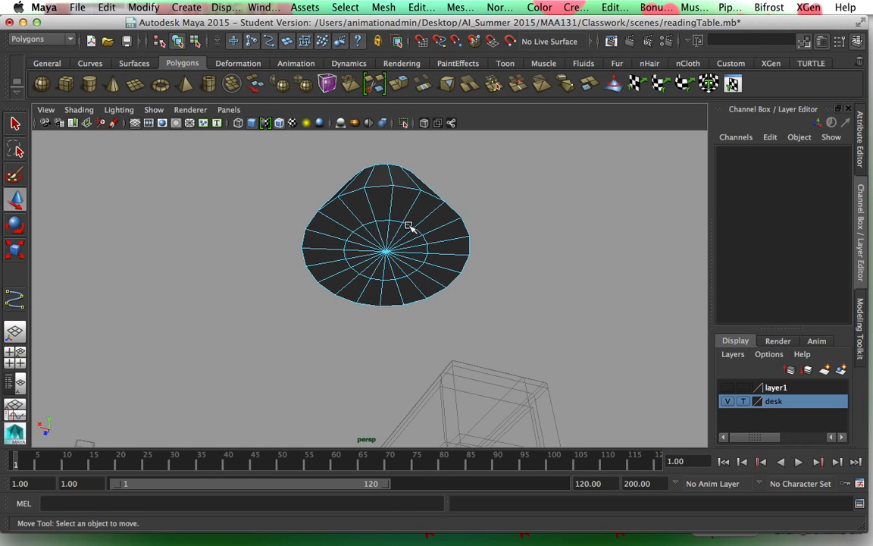
pyautogui.doubleClick(407, 226)
pyautogui.press('r')
pyautogui.moveTo(387, 253); pyautogui.dragTo(441, 261)
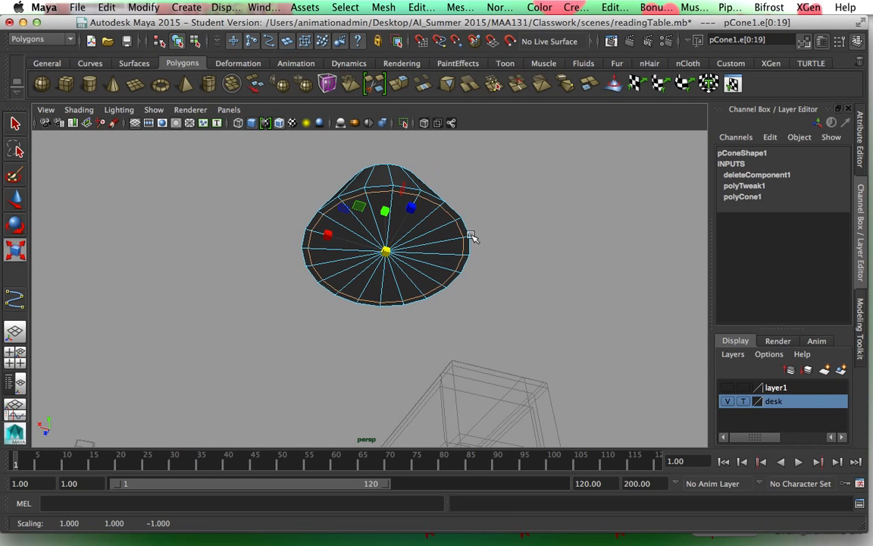
# Step: Delete all the triangular faces inside the bottom cap's inner edge loop, keeping the narrow outer rim
pyautogui.moveTo(426, 233); pyautogui.dragTo(432, 267, button='right')
pyautogui.click(386, 205)
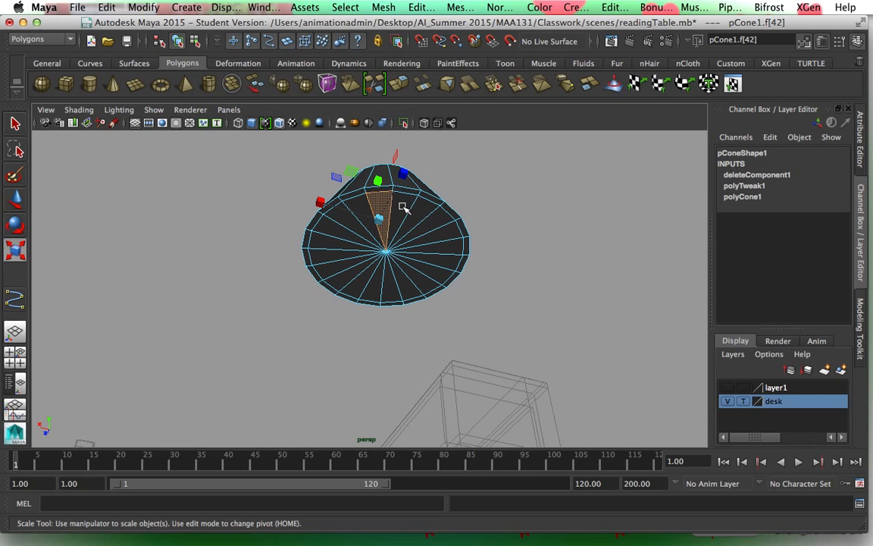
pyautogui.keyDown('shift'); pyautogui.click(409, 210); pyautogui.keyUp('shift')
pyautogui.keyDown('shift'); pyautogui.click(429, 217); pyautogui.keyUp('shift')
pyautogui.keyDown('shift'); pyautogui.click(441, 227); pyautogui.keyUp('shift')
pyautogui.keyDown('shift'); pyautogui.click(447, 242); pyautogui.keyUp('shift')
pyautogui.keyDown('shift'); pyautogui.click(448, 260); pyautogui.keyUp('shift')
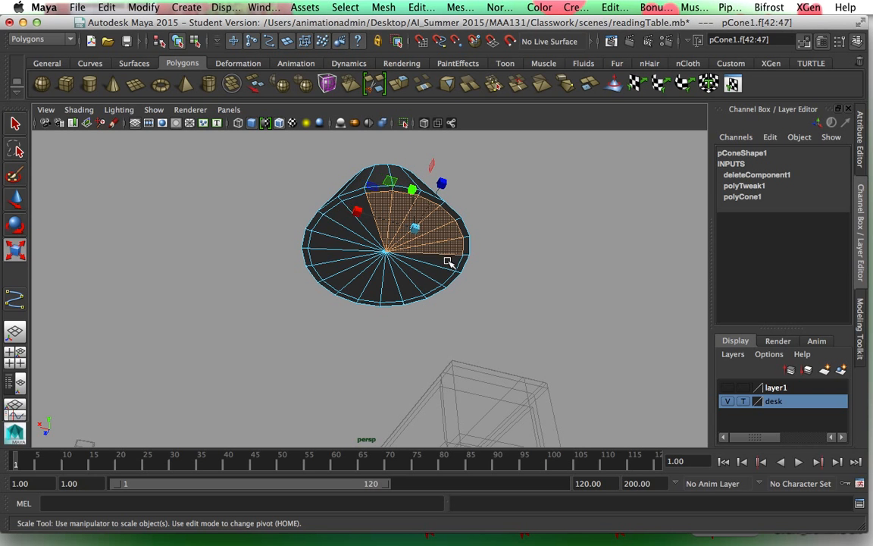
pyautogui.keyDown('shift'); pyautogui.click(438, 278); pyautogui.keyUp('shift')
pyautogui.keyDown('shift'); pyautogui.click(425, 287); pyautogui.keyUp('shift')
pyautogui.keyDown('shift'); pyautogui.click(407, 293); pyautogui.keyUp('shift')
pyautogui.keyDown('shift'); pyautogui.click(390, 293); pyautogui.keyUp('shift')
pyautogui.keyDown('shift'); pyautogui.click(370, 292); pyautogui.keyUp('shift')
pyautogui.keyDown('shift'); pyautogui.click(359, 290); pyautogui.keyUp('shift')
pyautogui.keyDown('shift'); pyautogui.click(347, 287); pyautogui.keyUp('shift')
pyautogui.keyDown('shift'); pyautogui.click(335, 275); pyautogui.keyUp('shift')
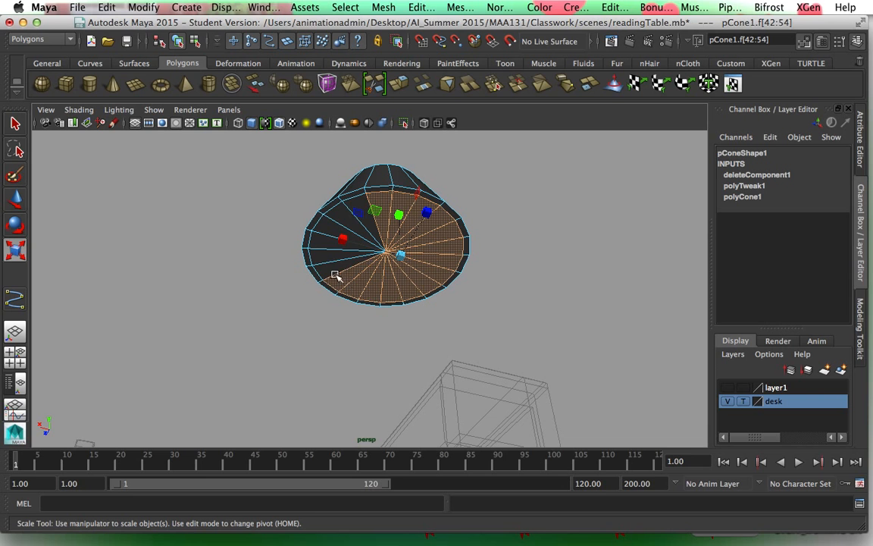
pyautogui.keyDown('shift'); pyautogui.click(326, 263); pyautogui.keyUp('shift')
pyautogui.keyDown('shift'); pyautogui.click(321, 248); pyautogui.keyUp('shift')
pyautogui.keyDown('shift'); pyautogui.click(324, 236); pyautogui.keyUp('shift')
pyautogui.keyDown('shift'); pyautogui.click(325, 225); pyautogui.keyUp('shift')
pyautogui.keyDown('shift'); pyautogui.click(339, 219); pyautogui.keyUp('shift')
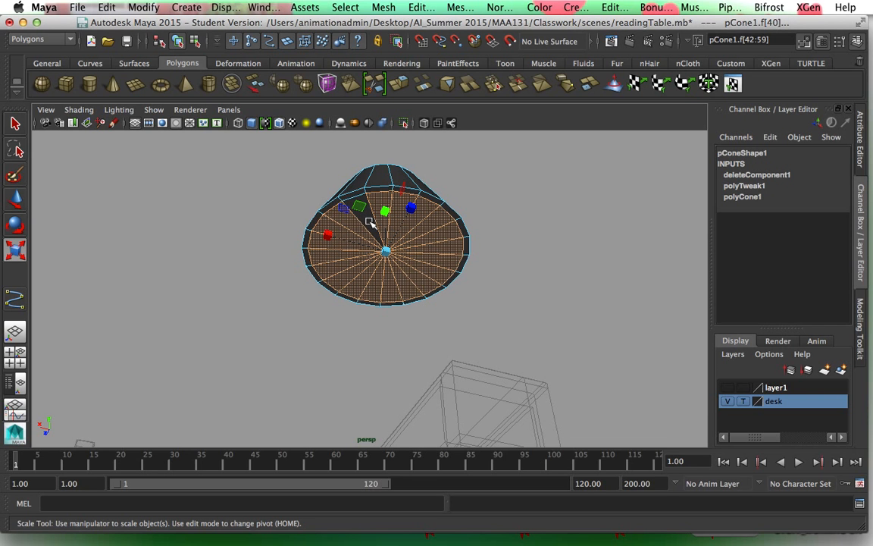
pyautogui.keyDown('shift'); pyautogui.click(370, 221); pyautogui.keyUp('shift')
pyautogui.press('Delete')
# Step: Select the inner edge loop of the narrow rim at the bottom of the lampshade
pyautogui.keyDown('alt'); pyautogui.moveTo(404, 277); pyautogui.dragTo(377, 280); pyautogui.keyUp('alt')
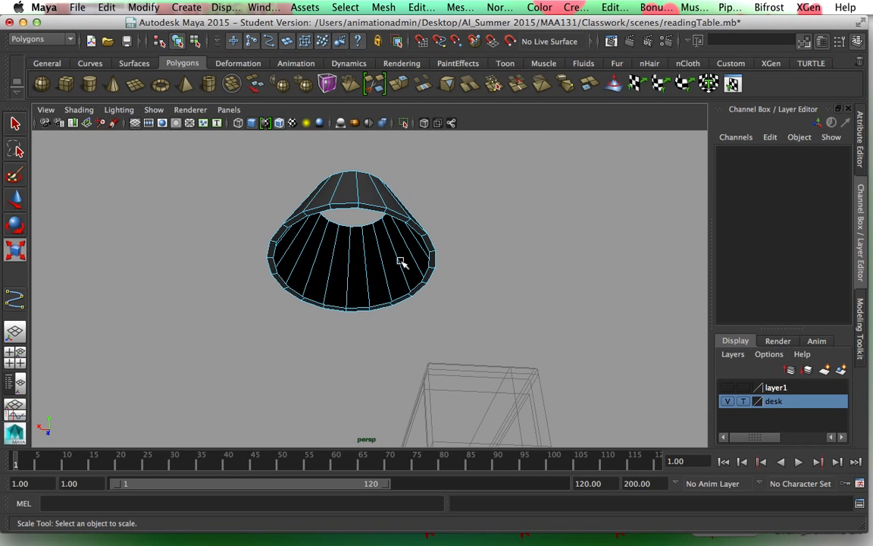
pyautogui.keyDown('alt'); pyautogui.moveTo(421, 260); pyautogui.dragTo(466, 253); pyautogui.keyUp('alt')
pyautogui.press('r')
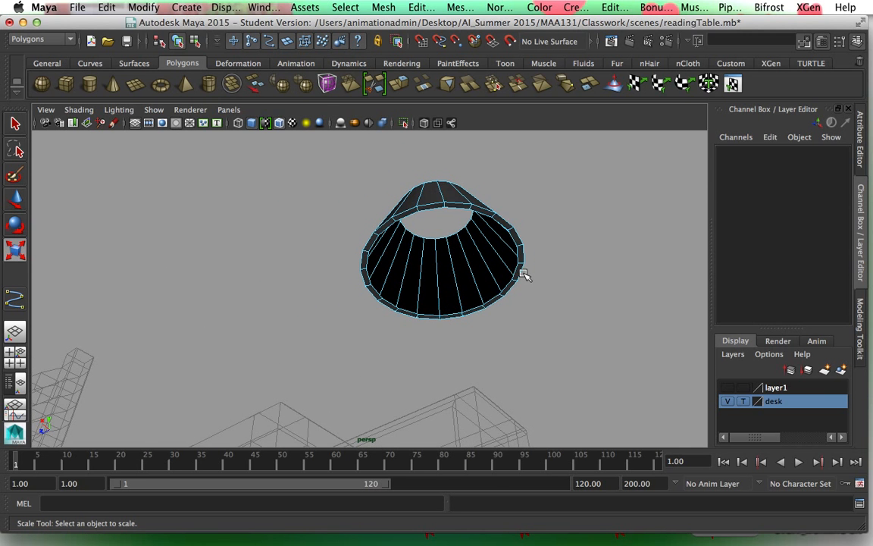
pyautogui.keyDown('alt'); pyautogui.moveTo(520, 275); pyautogui.dragTo(493, 274); pyautogui.keyUp('alt')
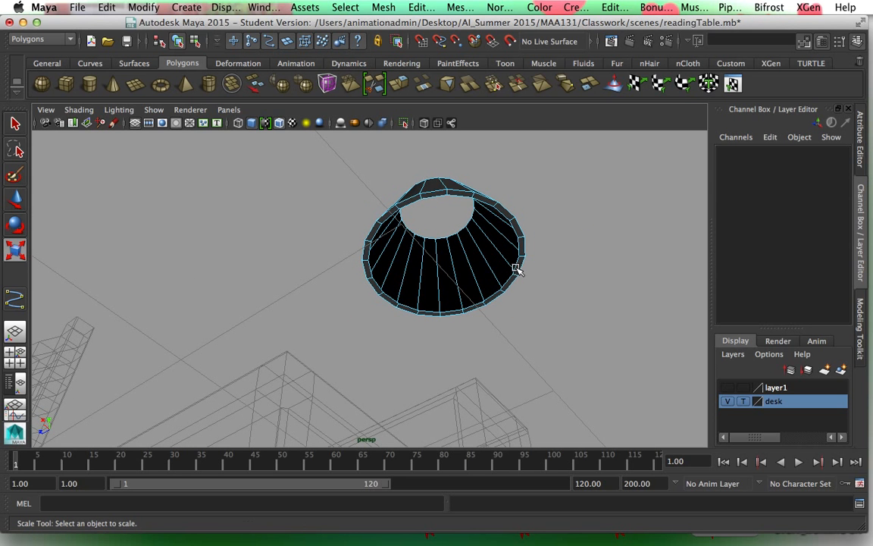
pyautogui.click(515, 269)
pyautogui.moveTo(494, 275); pyautogui.dragTo(497, 201, button='right')
pyautogui.doubleClick(516, 269)
pyautogui.keyDown('alt'); pyautogui.moveTo(522, 271); pyautogui.dragTo(550, 297, button='right'); pyautogui.keyUp('alt')
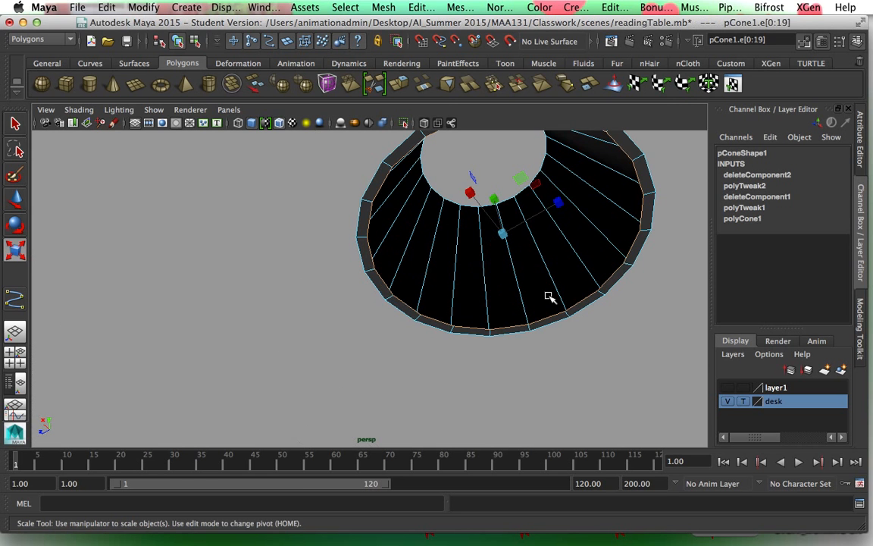
# Step: Extrude the selected rim edge loop and raise the new edges to about Y 14.45, near the shade's top opening
pyautogui.keyDown('alt'); pyautogui.moveTo(549, 297); pyautogui.dragTo(516, 389); pyautogui.keyUp('alt')
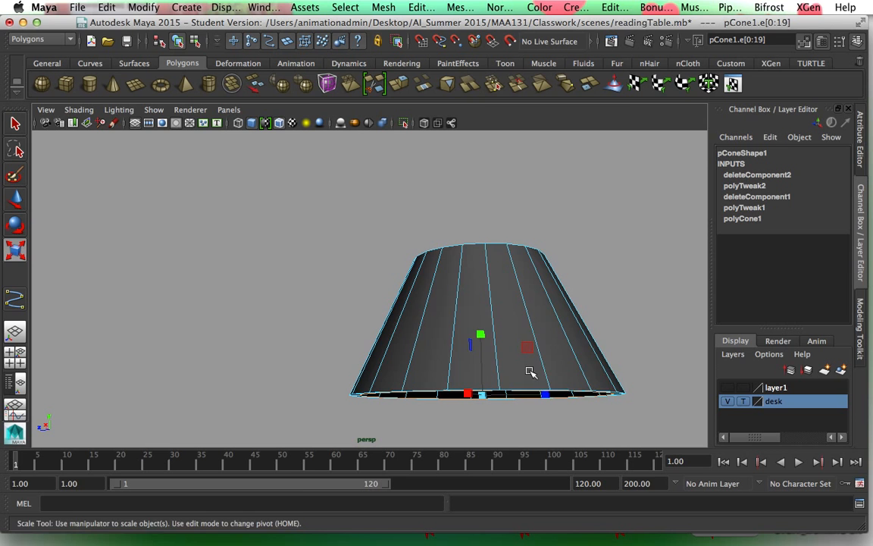
pyautogui.keyDown('alt'); pyautogui.moveTo(529, 370); pyautogui.dragTo(472, 328, button='middle'); pyautogui.keyUp('alt')
pyautogui.keyDown('alt'); pyautogui.moveTo(472, 327); pyautogui.dragTo(471, 371); pyautogui.keyUp('alt')
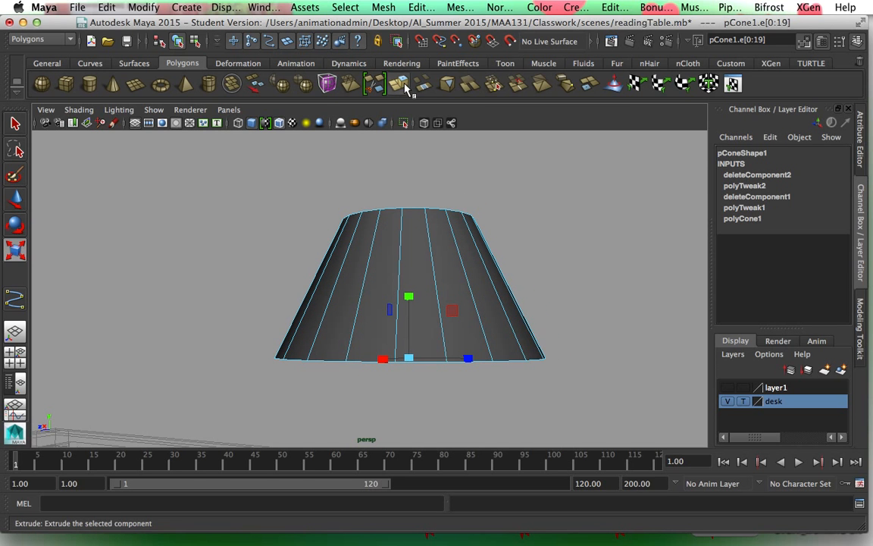
pyautogui.click(404, 86)
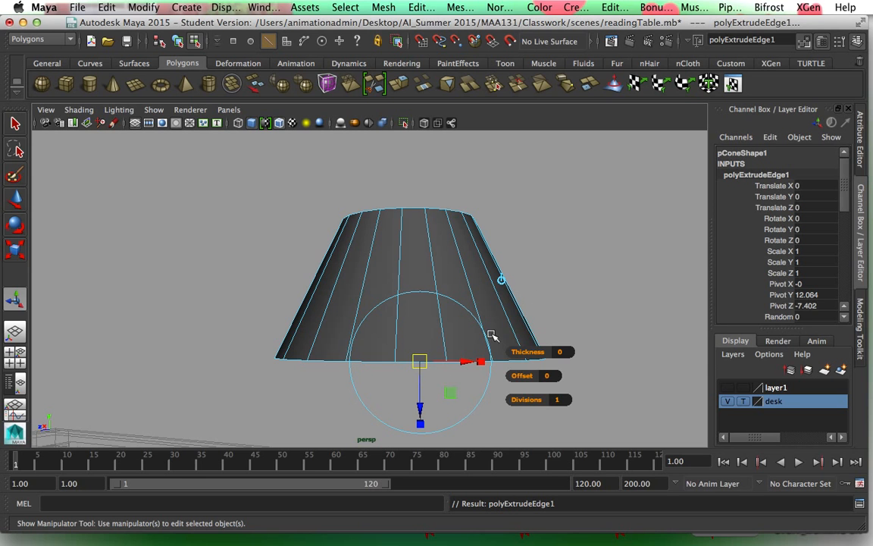
pyautogui.press('w')
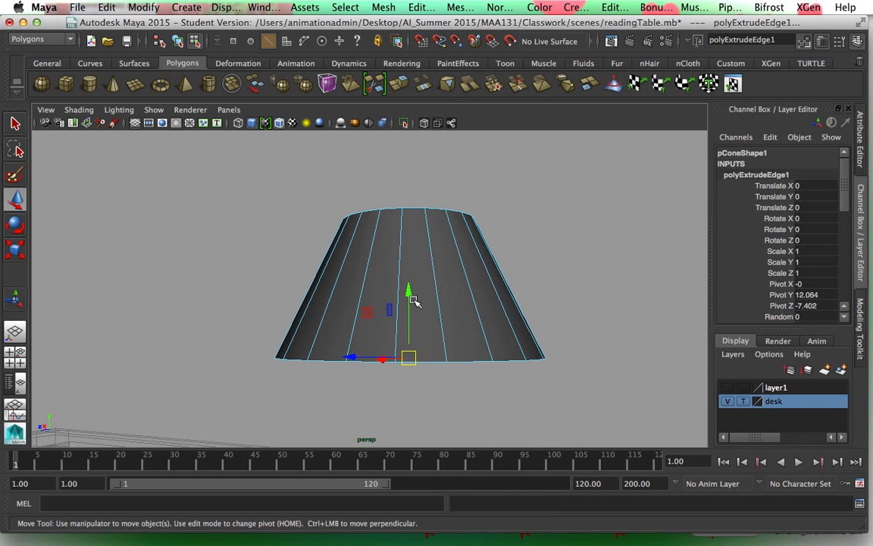
pyautogui.moveTo(407, 291); pyautogui.dragTo(420, 175)
pyautogui.keyDown('alt'); pyautogui.moveTo(447, 356); pyautogui.dragTo(441, 394); pyautogui.keyUp('alt')
pyautogui.moveTo(396, 224); pyautogui.dragTo(399, 201)
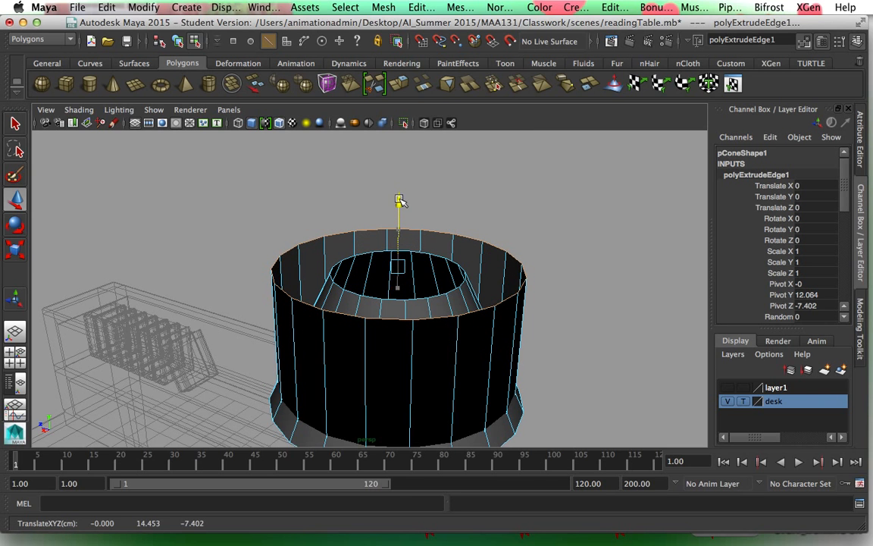
# Step: Scale the extruded edge loop inward and lower it slightly so it sits just inside and below the top opening
pyautogui.press('r')
pyautogui.moveTo(399, 269); pyautogui.dragTo(321, 279)
pyautogui.press('w')
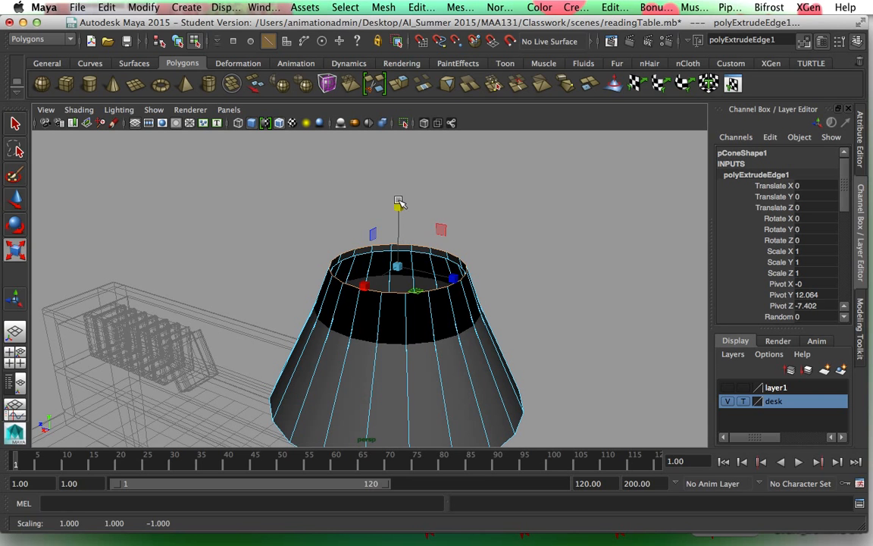
pyautogui.moveTo(398, 267); pyautogui.dragTo(398, 273)
pyautogui.press('w')
pyautogui.moveTo(402, 206)
pyautogui.mouseDown()
pyautogui.moveTo(404, 220)
pyautogui.moveTo(403, 214)
pyautogui.mouseUp()
pyautogui.keyDown('alt'); pyautogui.moveTo(431, 382); pyautogui.dragTo(473, 390); pyautogui.keyUp('alt')
pyautogui.press('r')
pyautogui.moveTo(436, 294); pyautogui.dragTo(494, 381)
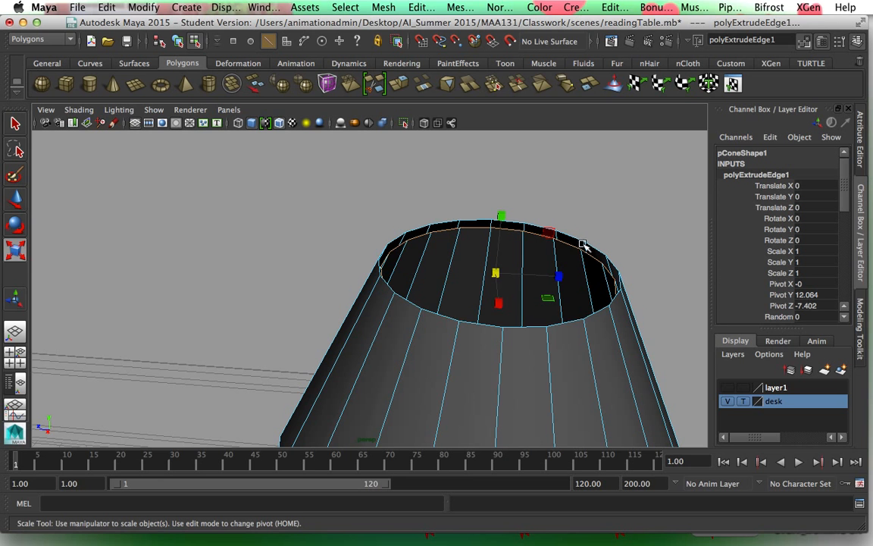
# Step: Bridge the outer and inner border edge loops at the shade's top with default settings: linear path, 5 divisions, smoothing angle 30
pyautogui.keyDown('alt'); pyautogui.moveTo(578, 293); pyautogui.dragTo(448, 279); pyautogui.keyUp('alt')
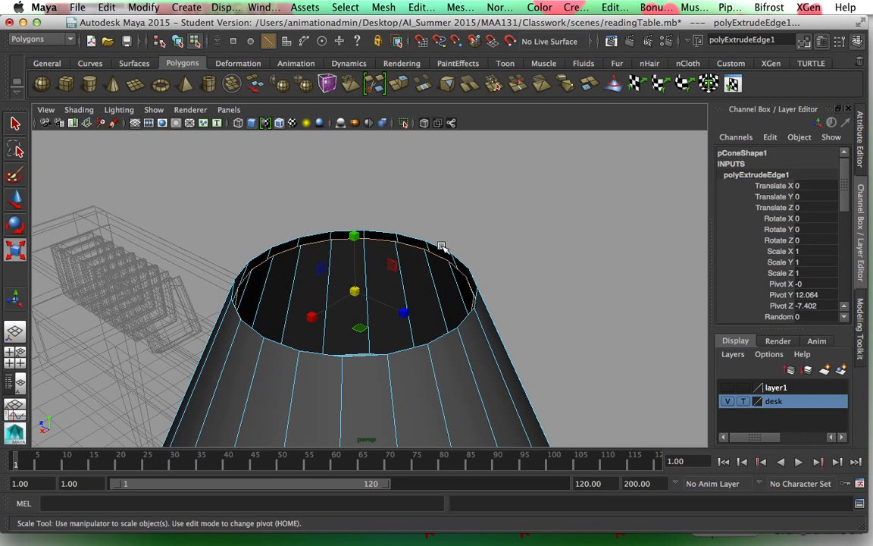
pyautogui.doubleClick(450, 250)
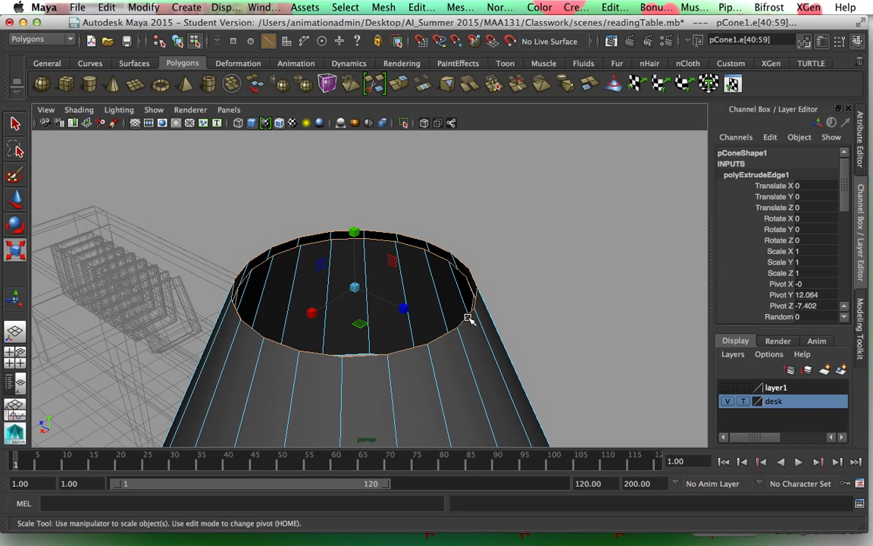
pyautogui.keyDown('alt'); pyautogui.moveTo(368, 380); pyautogui.dragTo(443, 387); pyautogui.keyUp('alt')
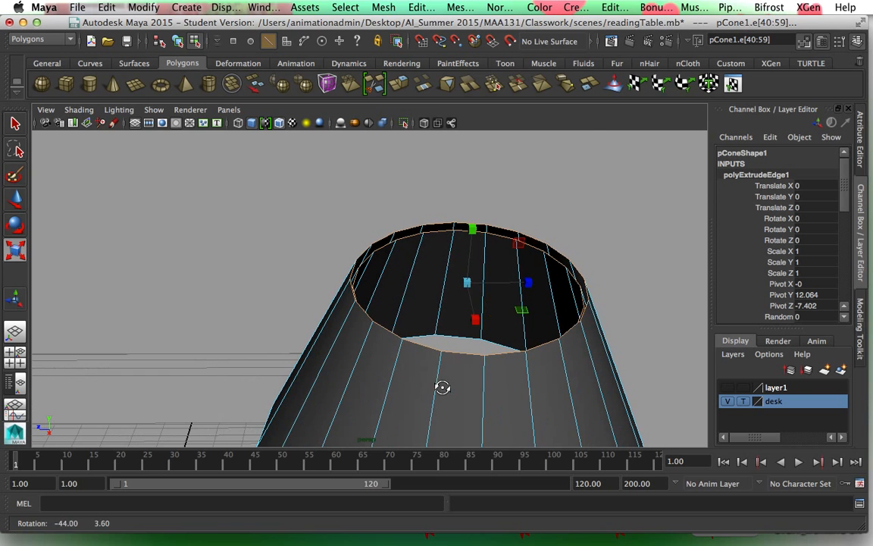
pyautogui.click(421, 7)
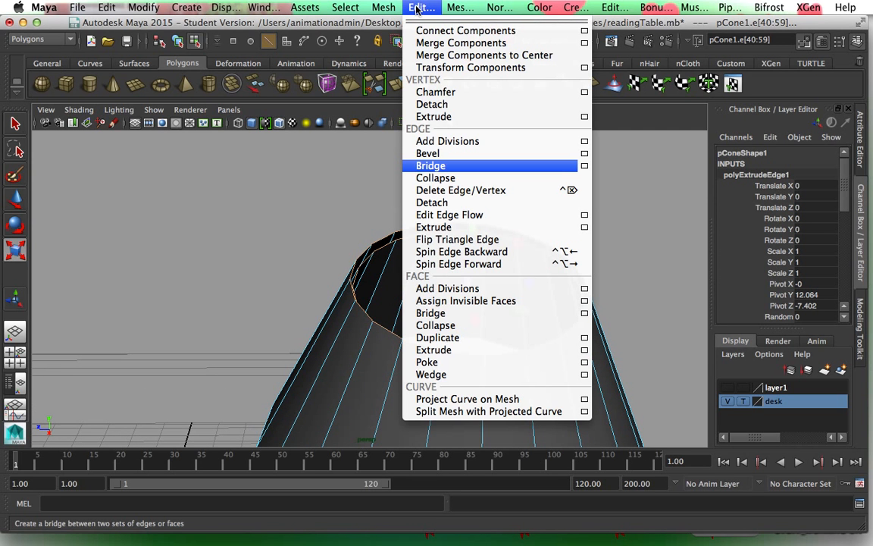
pyautogui.click(583, 166)
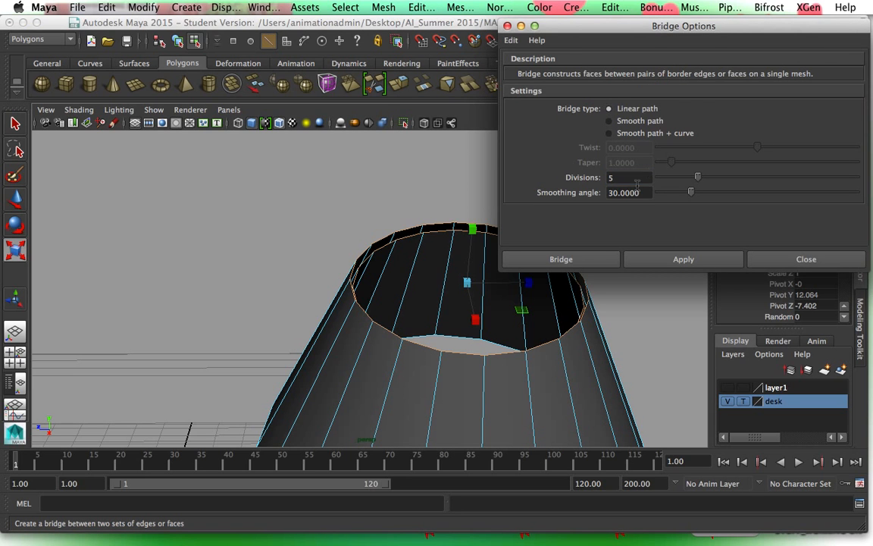
pyautogui.moveTo(681, 23); pyautogui.dragTo(707, 26)
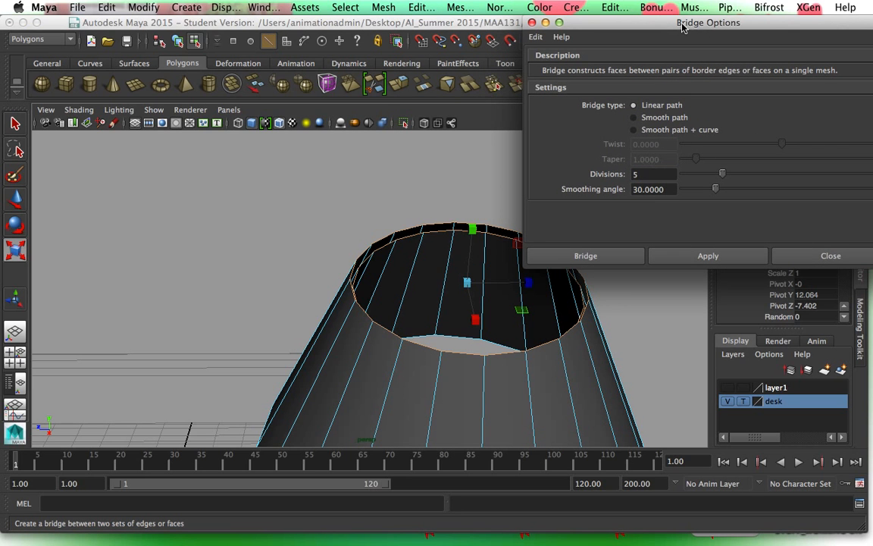
pyautogui.moveTo(682, 27); pyautogui.dragTo(664, 32)
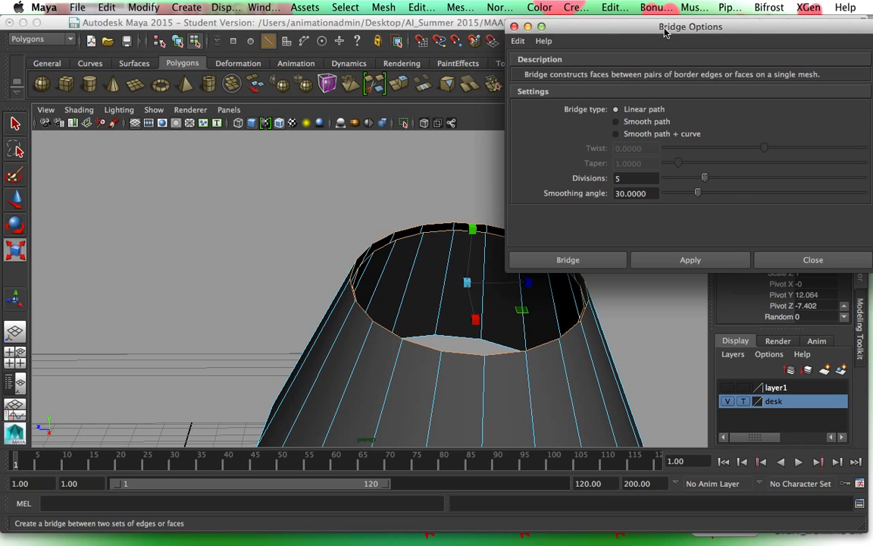
pyautogui.click(517, 41)
pyautogui.click(538, 66)
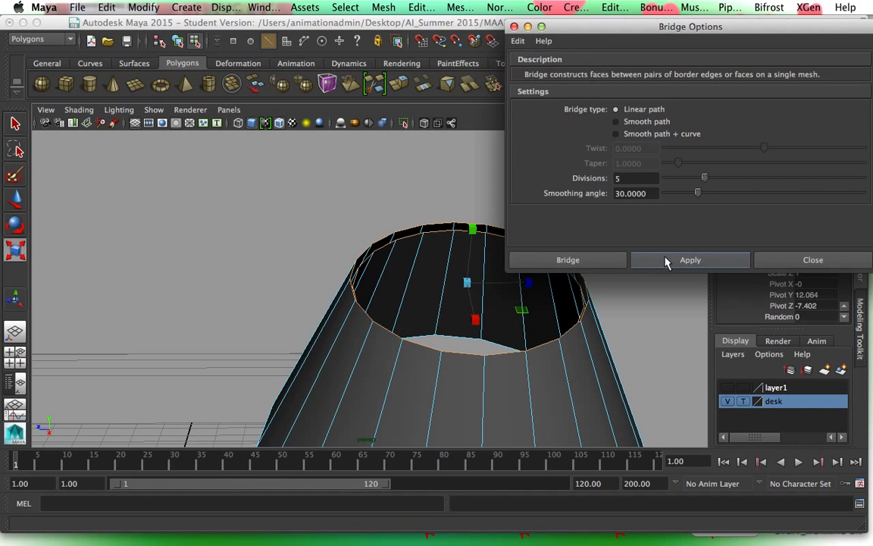
pyautogui.click(675, 260)
pyautogui.click(784, 260)
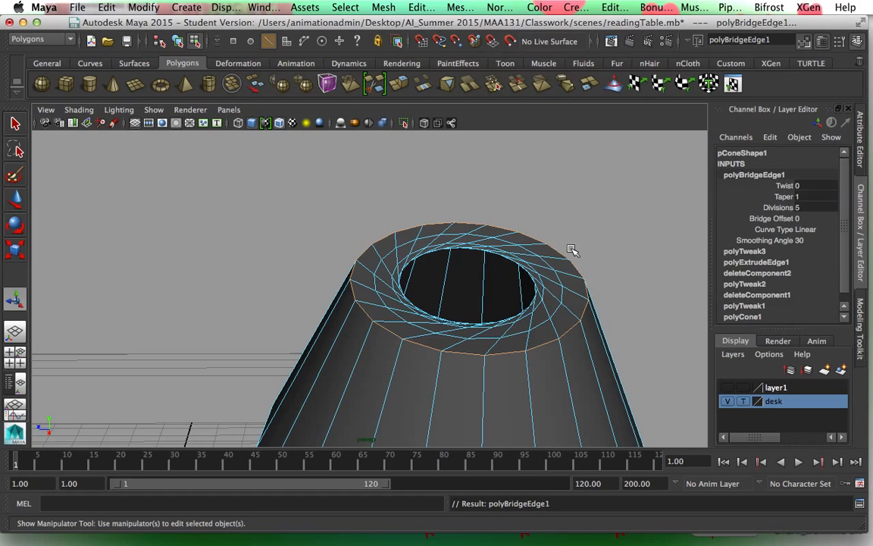
# Step: Set the top bridge's offset to 4 and its divisions to 0
pyautogui.keyDown('alt'); pyautogui.moveTo(521, 263); pyautogui.dragTo(448, 230, button='middle'); pyautogui.keyUp('alt')
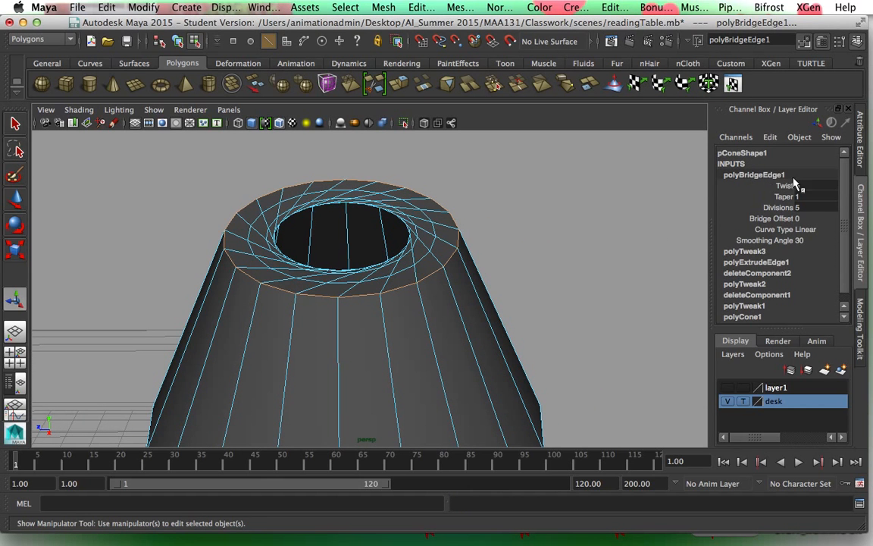
pyautogui.click(783, 209)
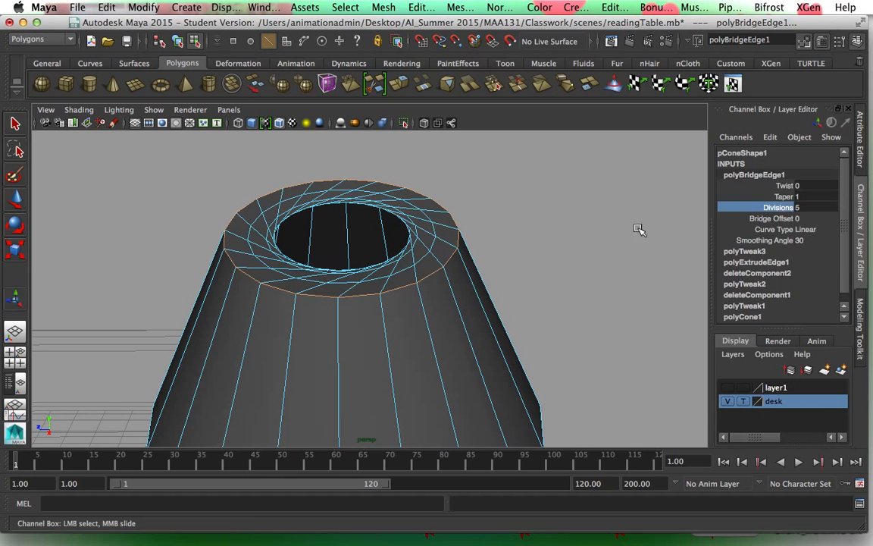
pyautogui.click(783, 219)
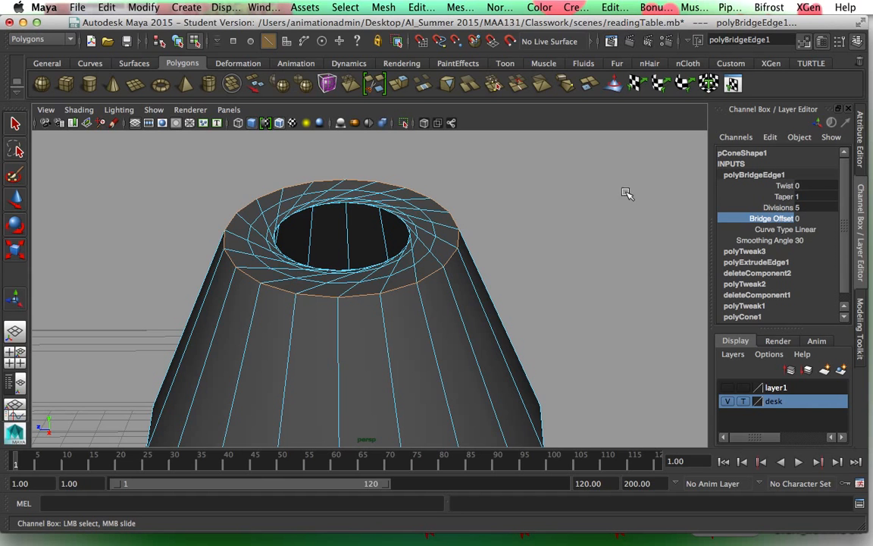
pyautogui.moveTo(532, 198); pyautogui.dragTo(562, 202, button='middle')
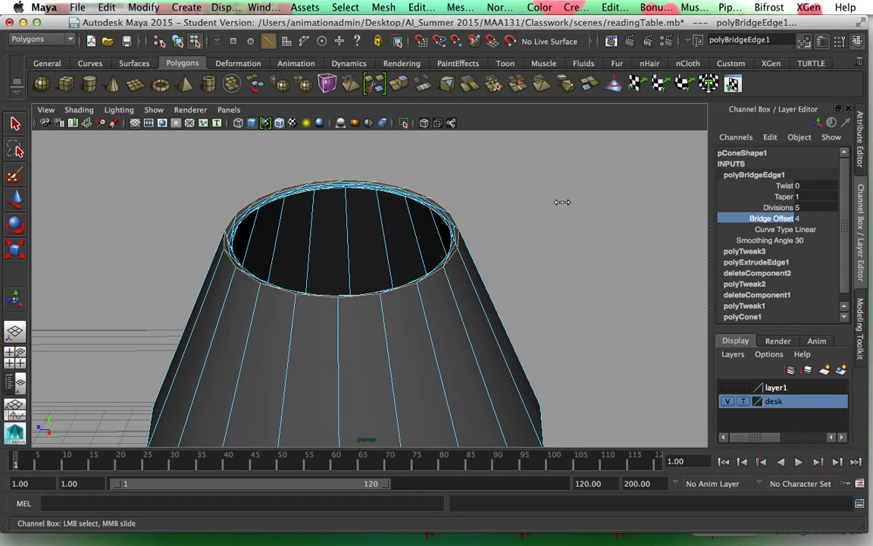
pyautogui.click(779, 207)
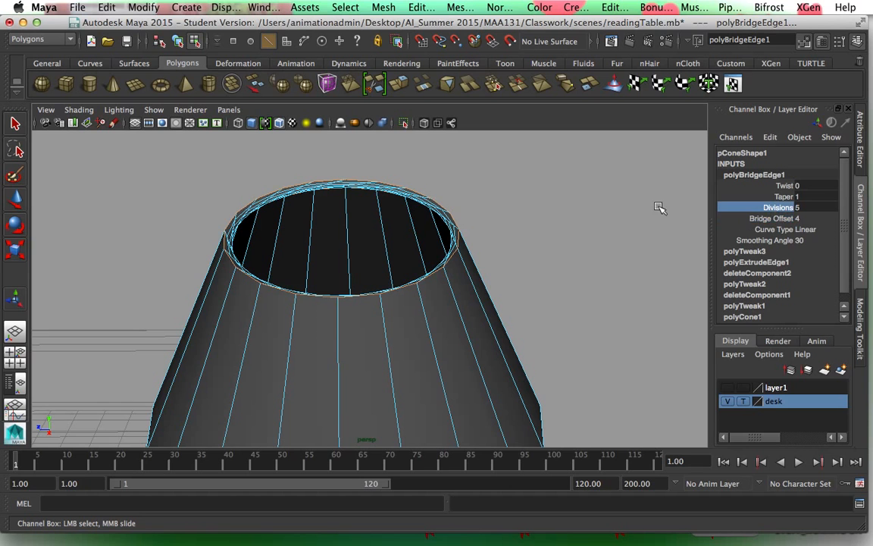
pyautogui.moveTo(614, 205); pyautogui.dragTo(544, 205, button='middle')
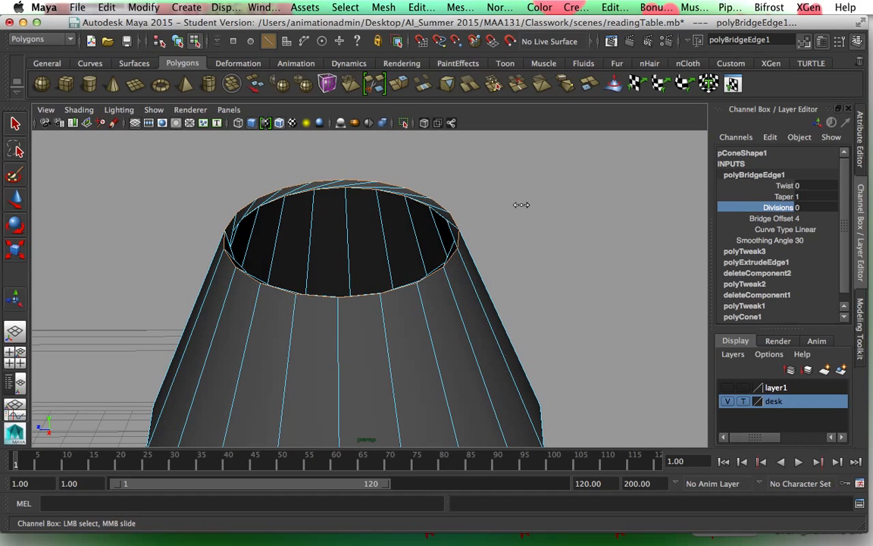
pyautogui.keyDown('alt'); pyautogui.moveTo(536, 255); pyautogui.dragTo(555, 310); pyautogui.keyUp('alt')
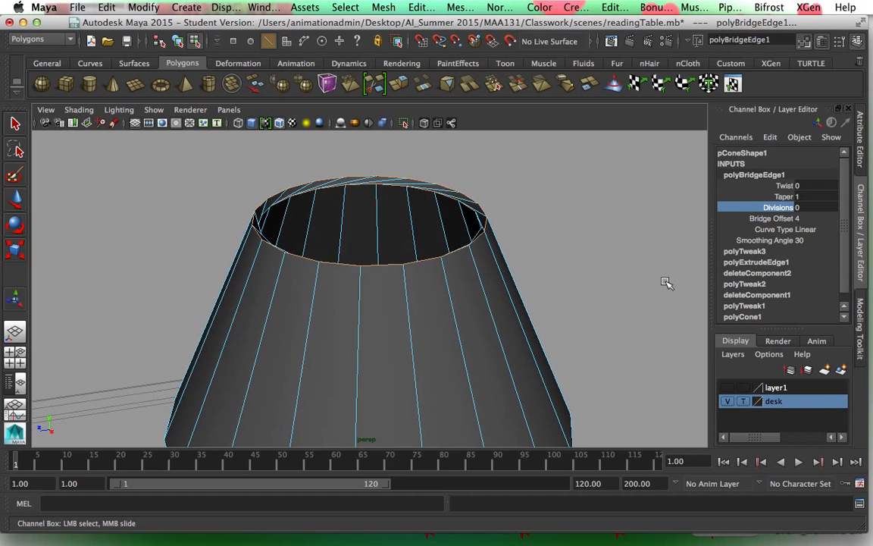
# Step: Set the bridge offset to 7 so the top rim's edges run straight between the inner and outer loops
pyautogui.click(773, 218)
pyautogui.moveTo(570, 230); pyautogui.dragTo(593, 228, button='middle')
pyautogui.keyDown('alt'); pyautogui.moveTo(563, 263); pyautogui.dragTo(603, 264); pyautogui.keyUp('alt')
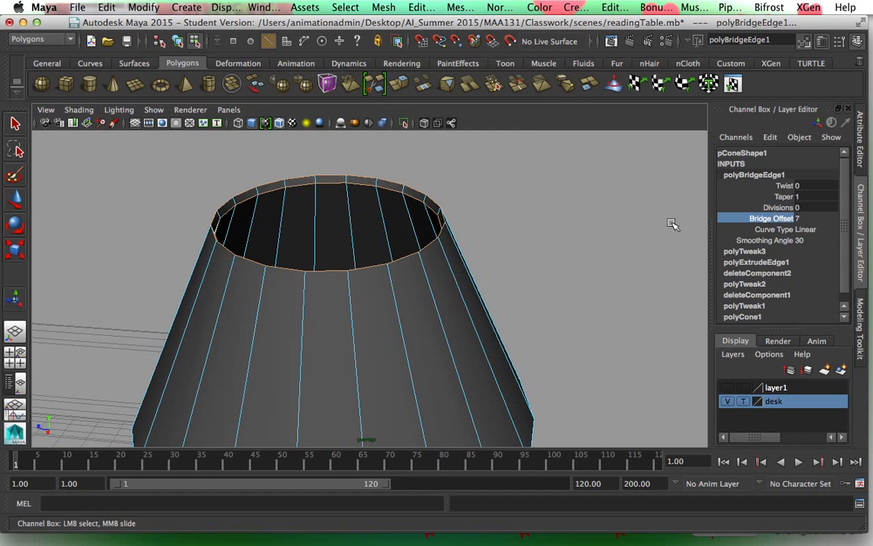
pyautogui.moveTo(532, 270)
pyautogui.keyDown('alt'); pyautogui.mouseDown()
pyautogui.moveTo(561, 269)
pyautogui.moveTo(522, 269)
pyautogui.mouseUp(); pyautogui.keyUp('alt')
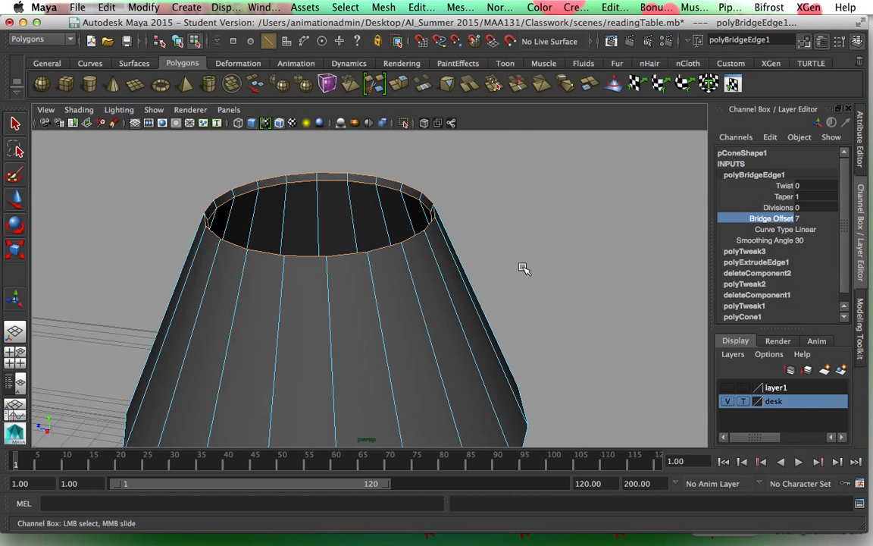
# Step: Select the inner edge loop of the top rim, raise it slightly and adjust its scale slightly
pyautogui.click(602, 216)
pyautogui.click(411, 195)
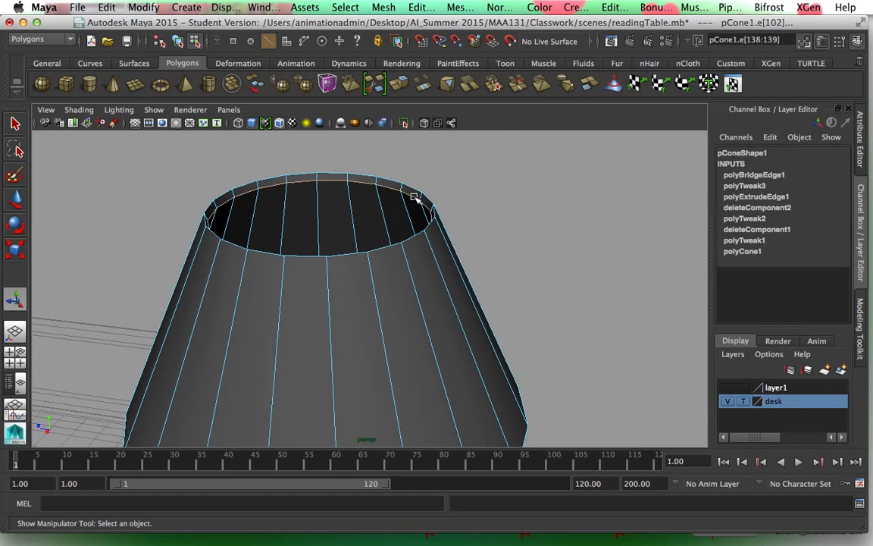
pyautogui.press('w')
pyautogui.moveTo(318, 150); pyautogui.dragTo(317, 147)
pyautogui.keyDown('alt'); pyautogui.moveTo(325, 271); pyautogui.dragTo(420, 311); pyautogui.keyUp('alt')
pyautogui.press('r')
pyautogui.moveTo(433, 216); pyautogui.dragTo(428, 215)
# Step: Return to object mode, select the whole lampshade and delete its construction history
pyautogui.keyDown('alt'); pyautogui.moveTo(431, 348); pyautogui.dragTo(458, 321); pyautogui.keyUp('alt')
pyautogui.rightClick(458, 320)
pyautogui.moveTo(459, 317); pyautogui.dragTo(512, 222, button='right')
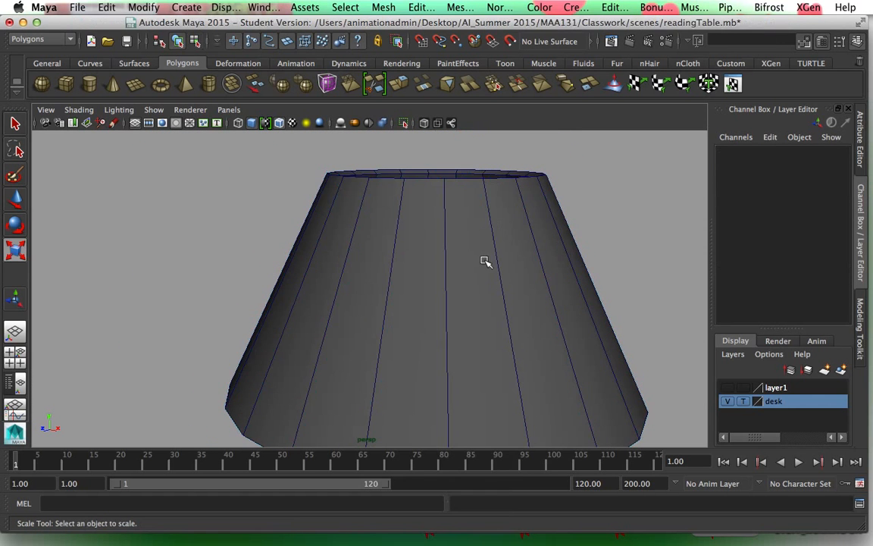
pyautogui.scroll(-5, 482, 296)
pyautogui.click(434, 323)
pyautogui.keyDown('alt'); pyautogui.moveTo(444, 359); pyautogui.dragTo(464, 343); pyautogui.keyUp('alt')
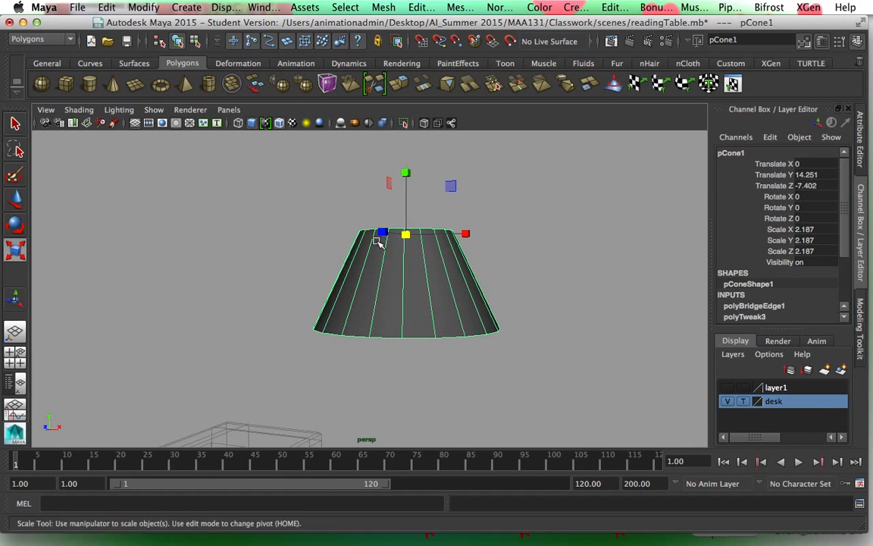
pyautogui.click(106, 7)
pyautogui.moveTo(173, 169)
pyautogui.click(299, 175)
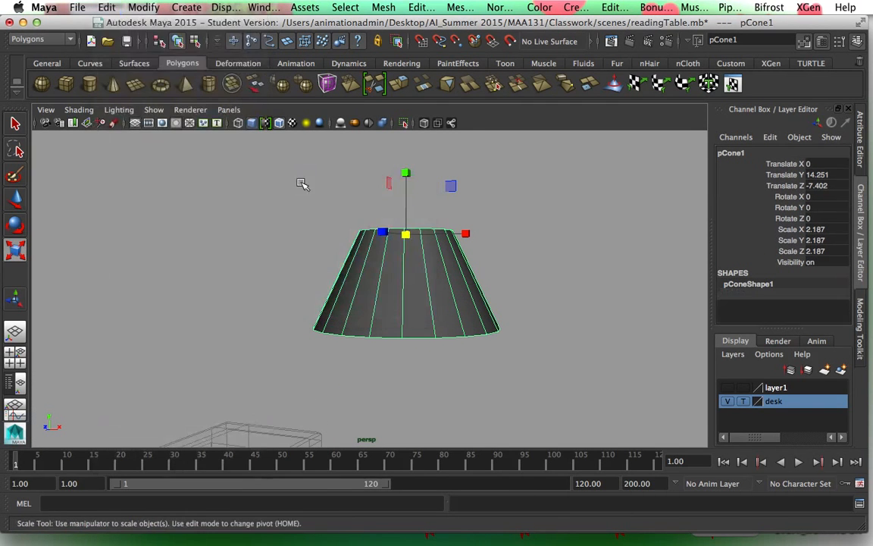
# Step: Rename the cone object to lamp_shade and deselect it
pyautogui.doubleClick(741, 155)
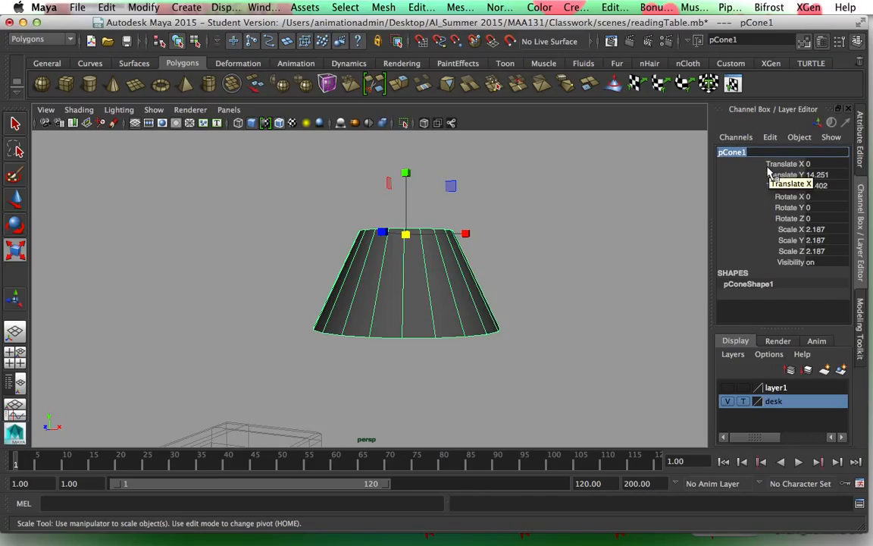
pyautogui.write('lamp_shade')
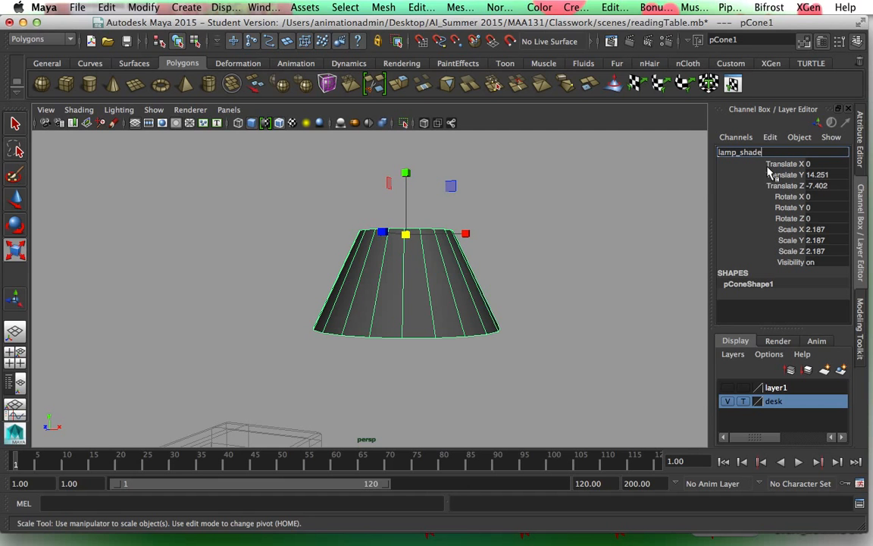
pyautogui.press('Return')
pyautogui.click(547, 257)
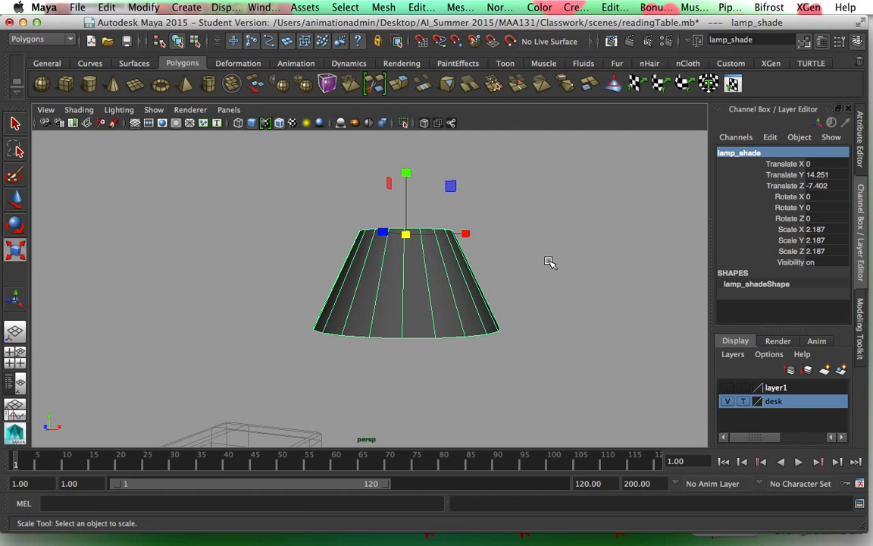
# Step: Check the shade from below, switch to the front view and frame the space between the lampshade and the desktop
pyautogui.keyDown('alt'); pyautogui.moveTo(408, 362); pyautogui.dragTo(423, 332); pyautogui.keyUp('alt')
pyautogui.keyDown('alt'); pyautogui.moveTo(422, 331); pyautogui.dragTo(438, 250, button='middle'); pyautogui.keyUp('alt')
pyautogui.scroll(2, 438, 251)
pyautogui.scroll(-6, 438, 250)
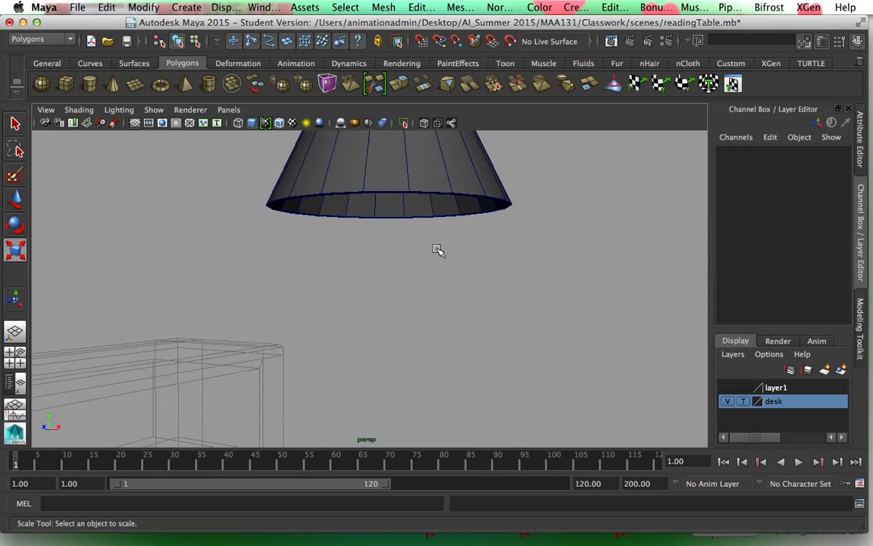
pyautogui.keyDown('alt'); pyautogui.moveTo(422, 289); pyautogui.dragTo(381, 301); pyautogui.keyUp('alt')
pyautogui.press('space')
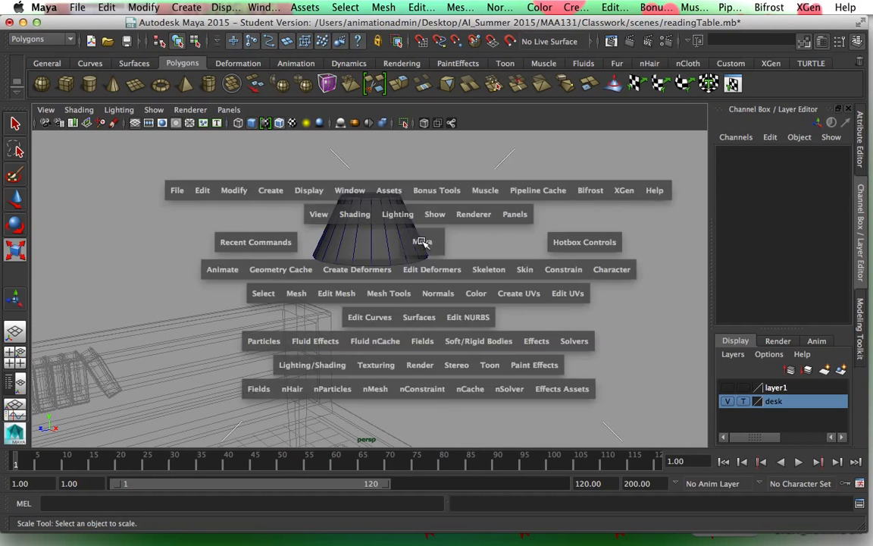
pyautogui.press('space')
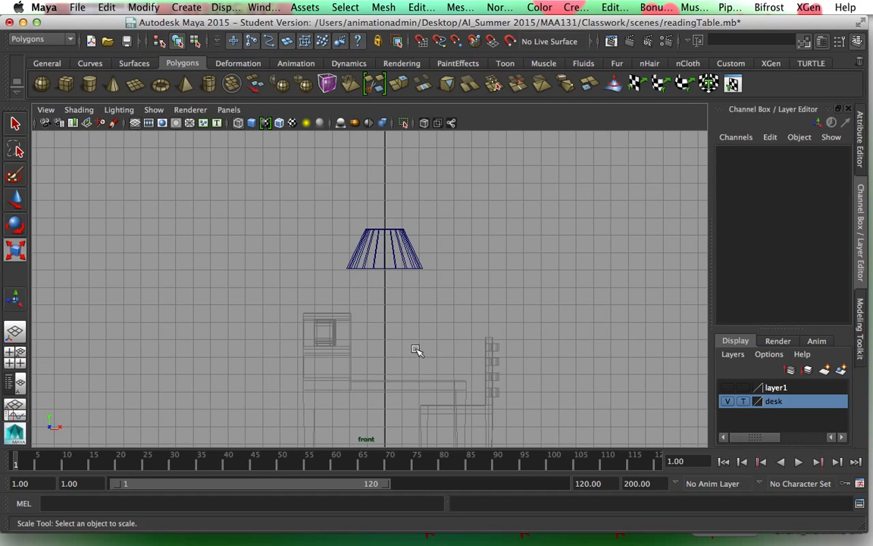
pyautogui.press('a')
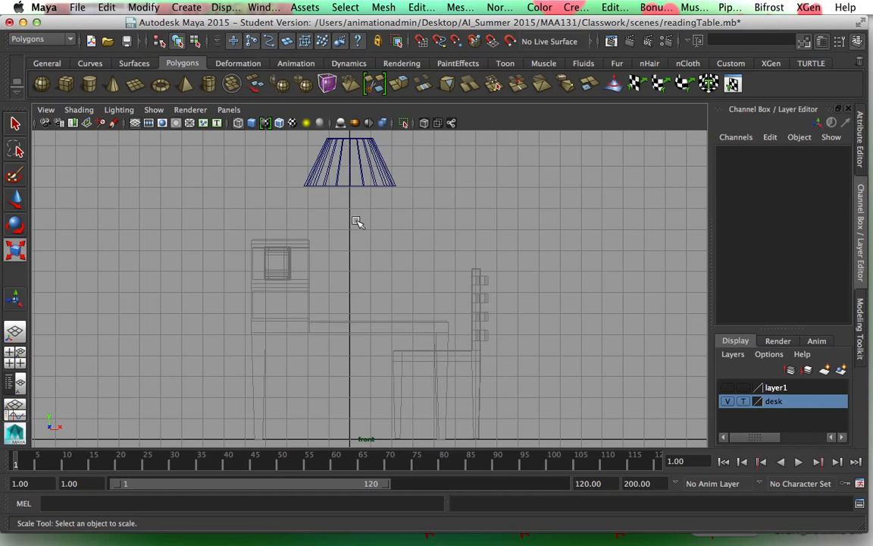
pyautogui.scroll(5, 358, 224)
pyautogui.keyDown('alt'); pyautogui.moveTo(341, 206); pyautogui.dragTo(403, 268, button='middle'); pyautogui.keyUp('alt')
pyautogui.scroll(3, 407, 250)
pyautogui.keyDown('alt'); pyautogui.moveTo(400, 230); pyautogui.dragTo(378, 216, button='middle'); pyautogui.keyUp('alt')
pyautogui.press('r')
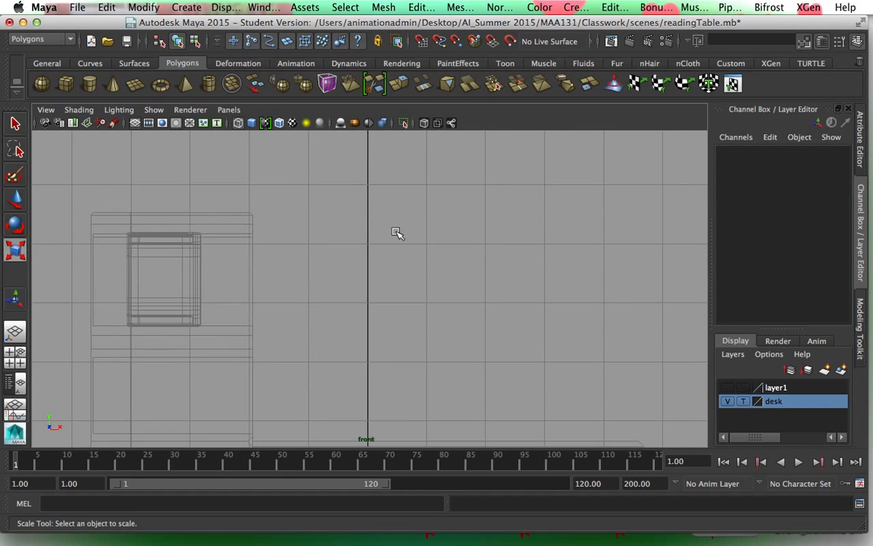
pyautogui.scroll(-3, 396, 234)
pyautogui.scroll(3, 395, 234)
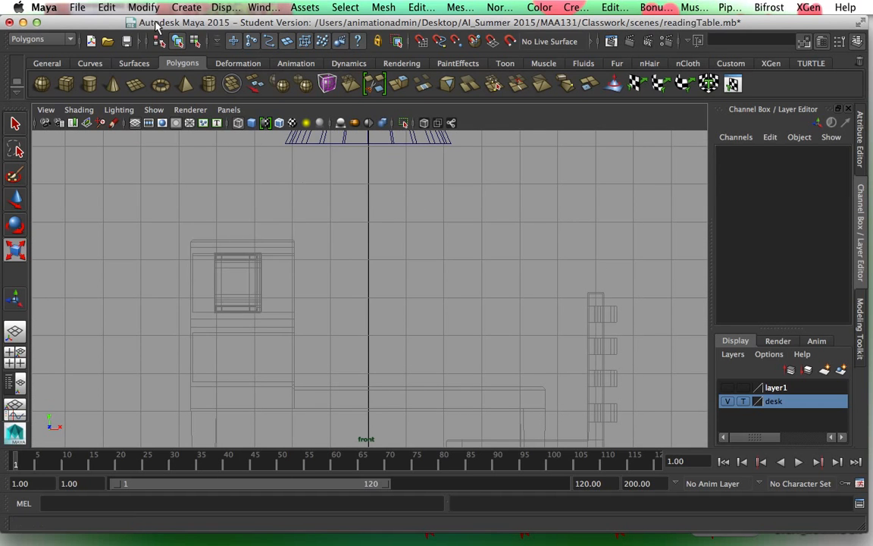
# Step: With a 3 Cubic CV curve, draw the lamp base's flat underside about 3 cm outward from the centre line, snapped to the grid
pyautogui.click(187, 7)
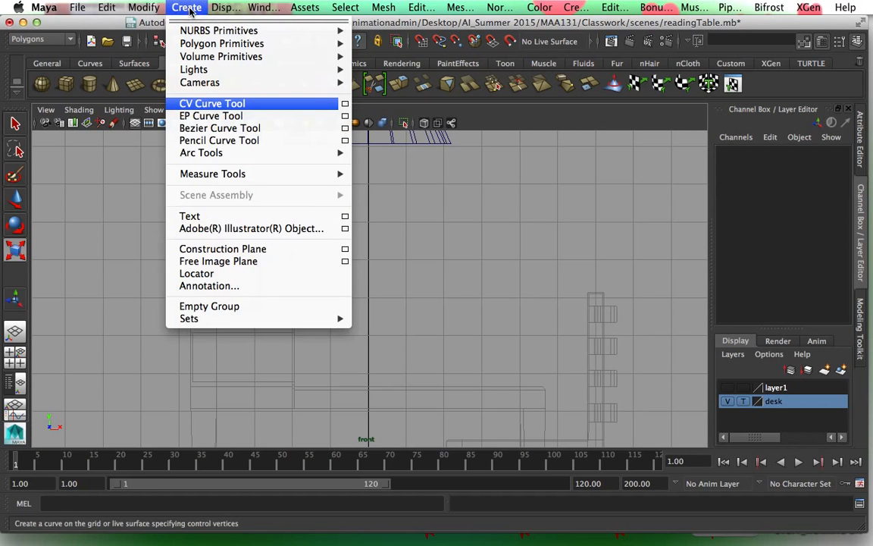
pyautogui.click(345, 105)
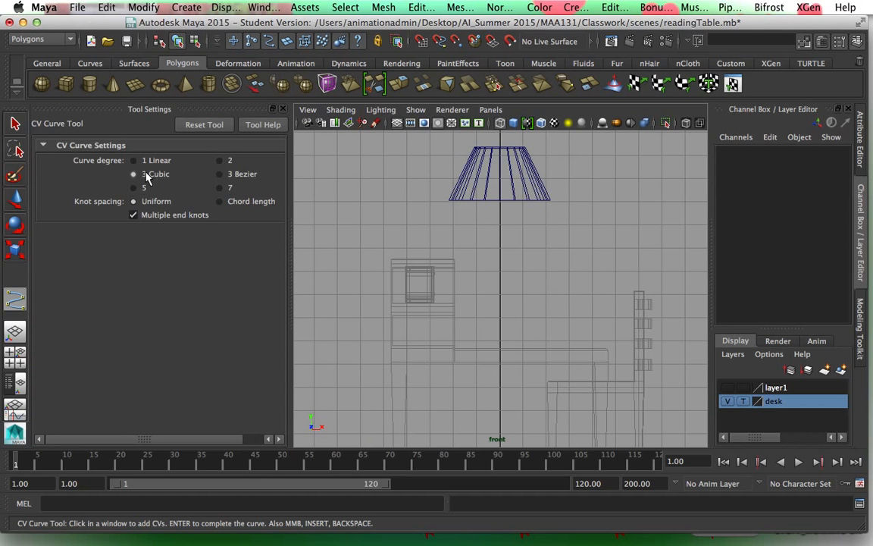
pyautogui.click(283, 111)
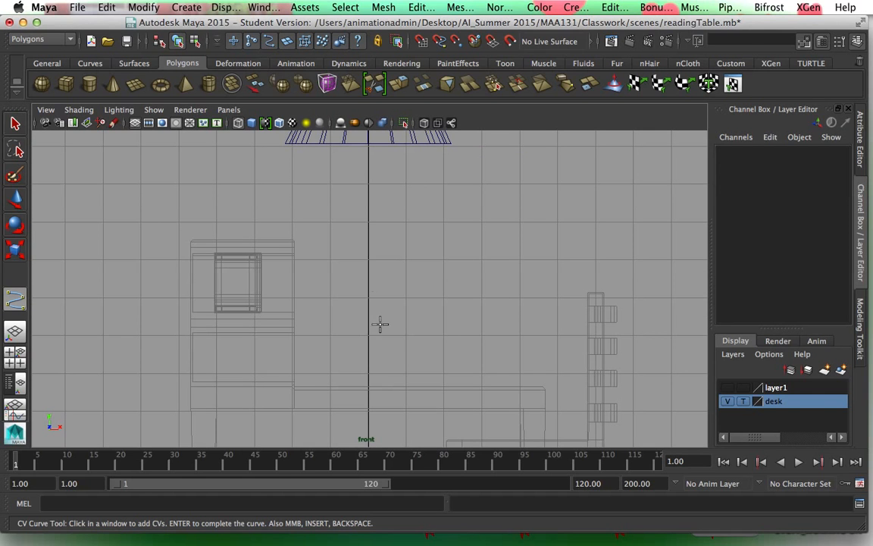
pyautogui.press('x')
pyautogui.click(368, 373)
pyautogui.click(406, 373)
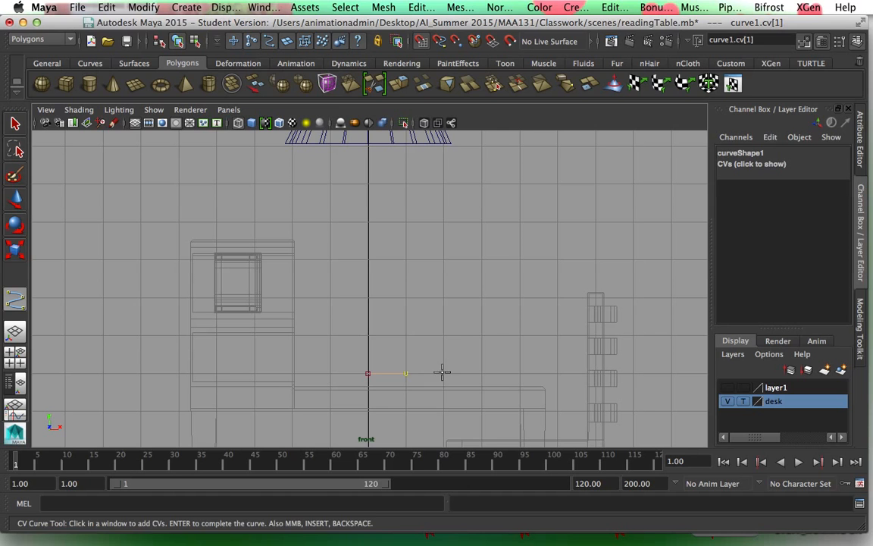
pyautogui.click(443, 373)
pyautogui.click(485, 372)
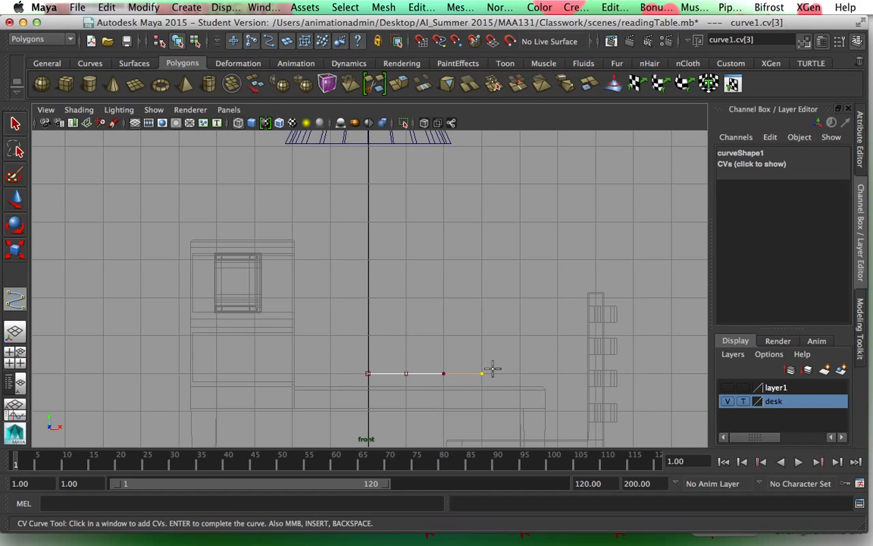
# Step: Continue the curve around the base's outer edge, back along its upper surface and up into the start of the stem
pyautogui.click(492, 368)
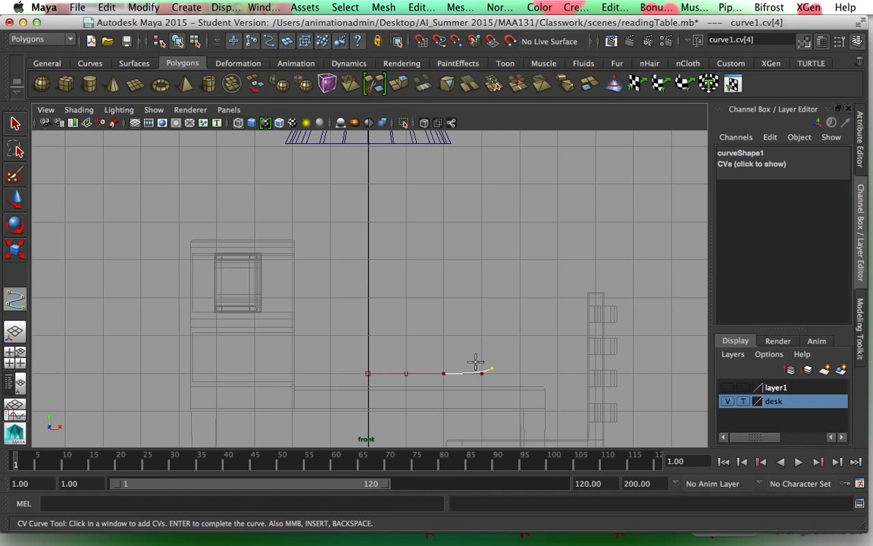
pyautogui.click(470, 363)
pyautogui.click(445, 360)
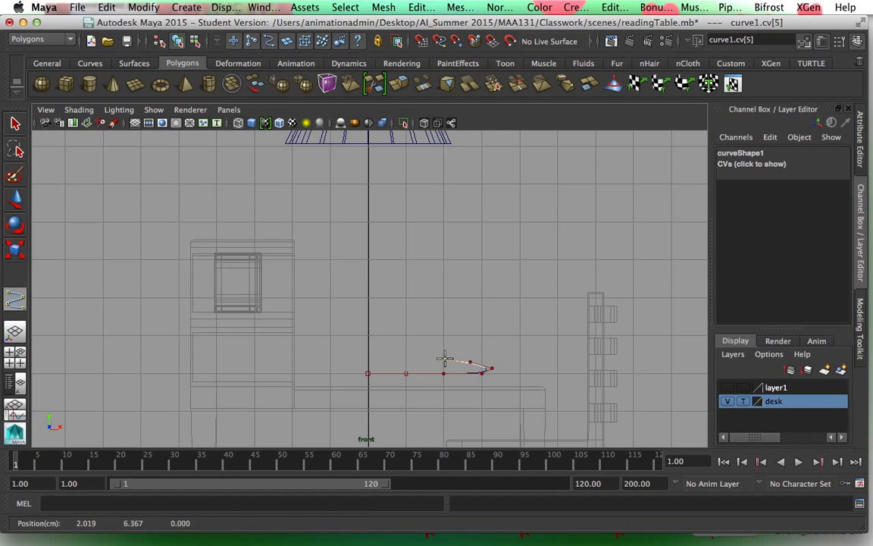
pyautogui.click(407, 358)
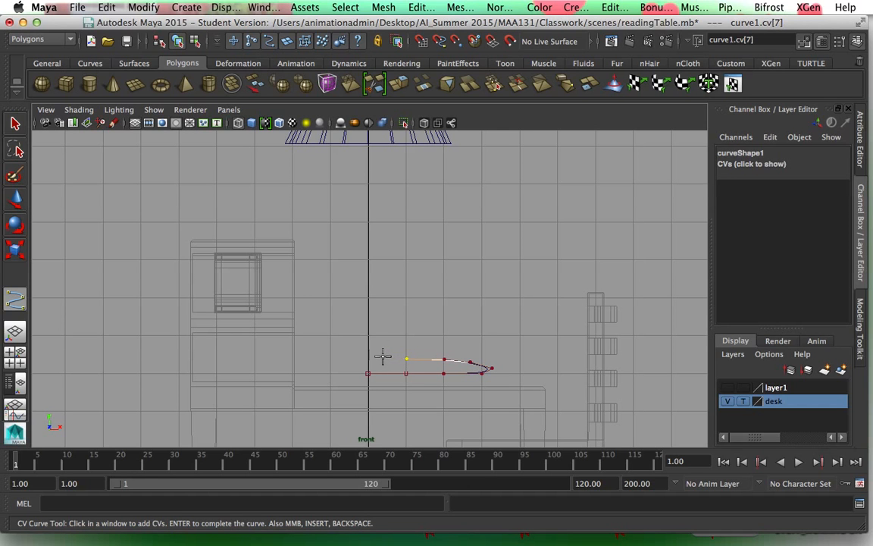
pyautogui.click(382, 356)
pyautogui.click(379, 334)
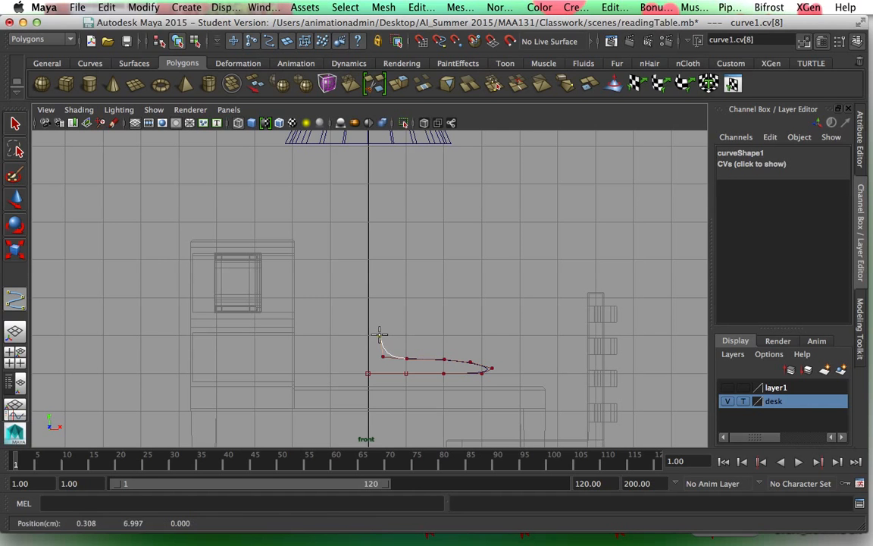
# Step: Add points for a wavy stem profile with two bulges, ending just below the lampshade, and finish the curve
pyautogui.click(384, 326)
pyautogui.click(393, 321)
pyautogui.click(398, 313)
pyautogui.click(398, 301)
pyautogui.click(390, 293)
pyautogui.click(382, 285)
pyautogui.click(377, 259)
pyautogui.click(378, 246)
pyautogui.click(389, 237)
pyautogui.click(392, 217)
pyautogui.click(382, 203)
pyautogui.click(379, 183)
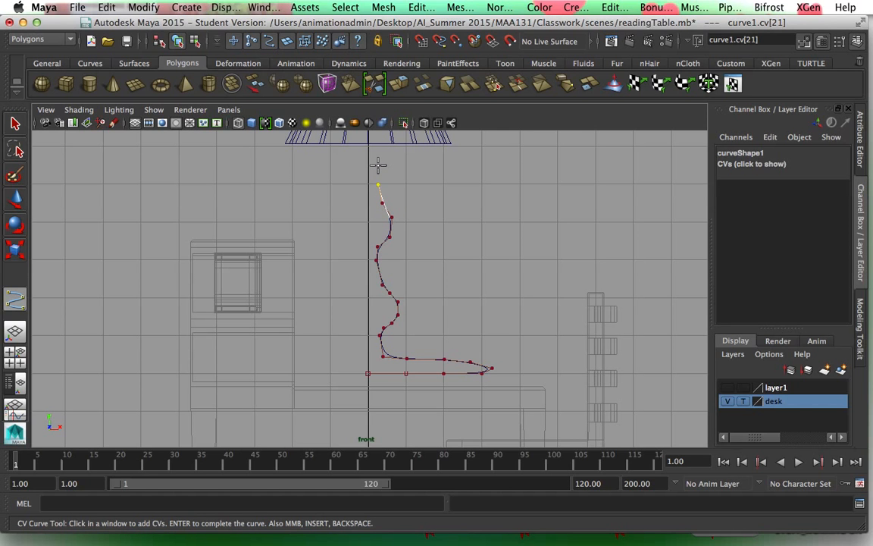
pyautogui.click(375, 165)
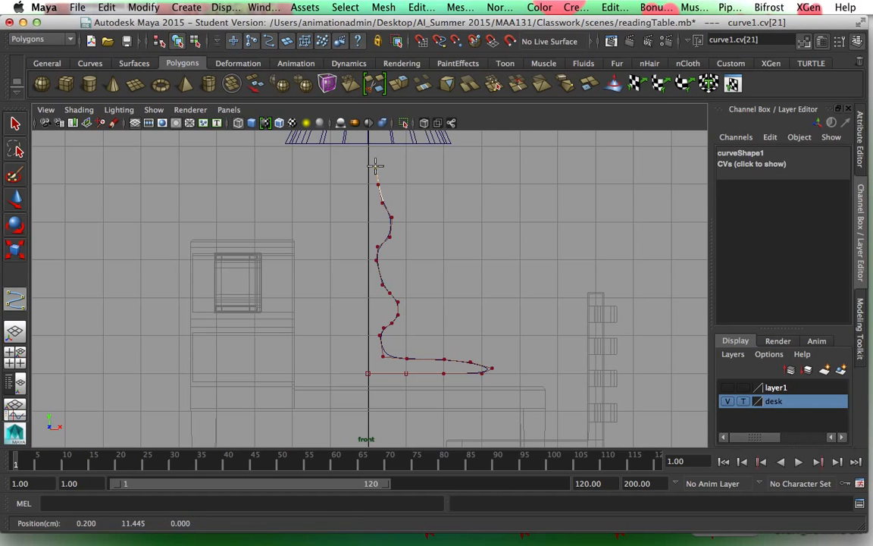
pyautogui.press('q')
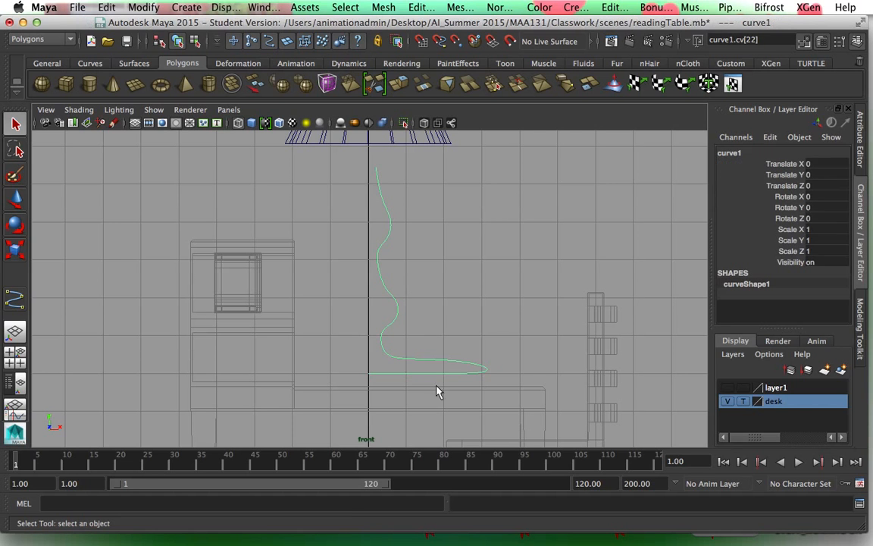
# Step: Switch the profile curve to control vertex editing and lower the base's outer-edge point to nearly level with the underside
pyautogui.rightClick(466, 376)
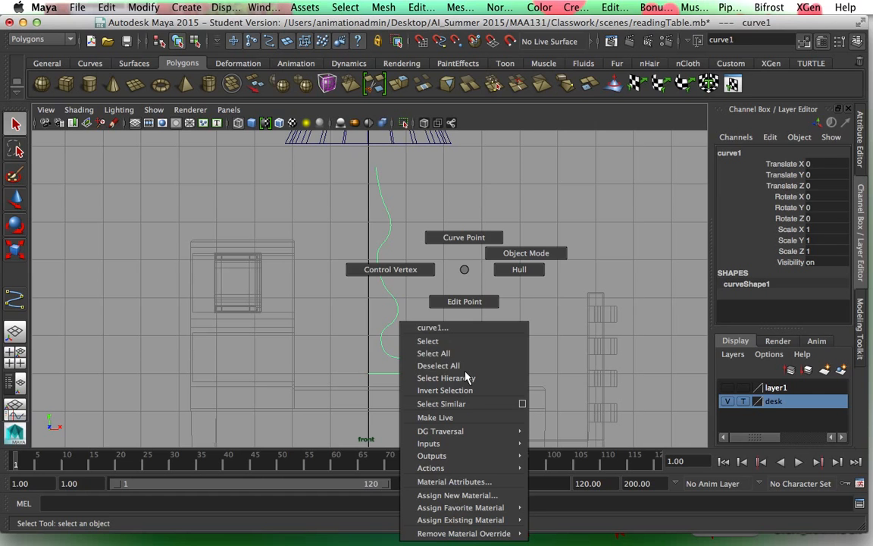
pyautogui.click(413, 293)
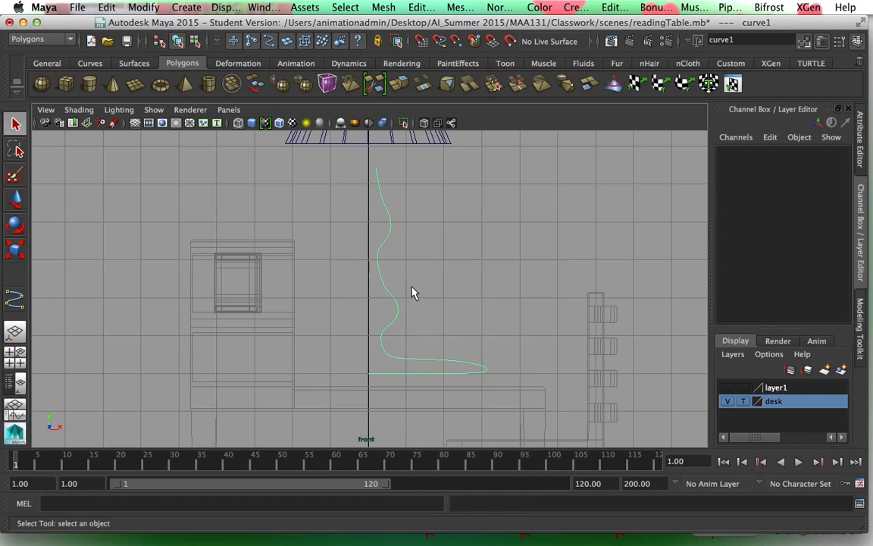
pyautogui.moveTo(460, 345); pyautogui.dragTo(471, 311)
pyautogui.press('w')
pyautogui.click(473, 364)
pyautogui.scroll(4, 455, 364)
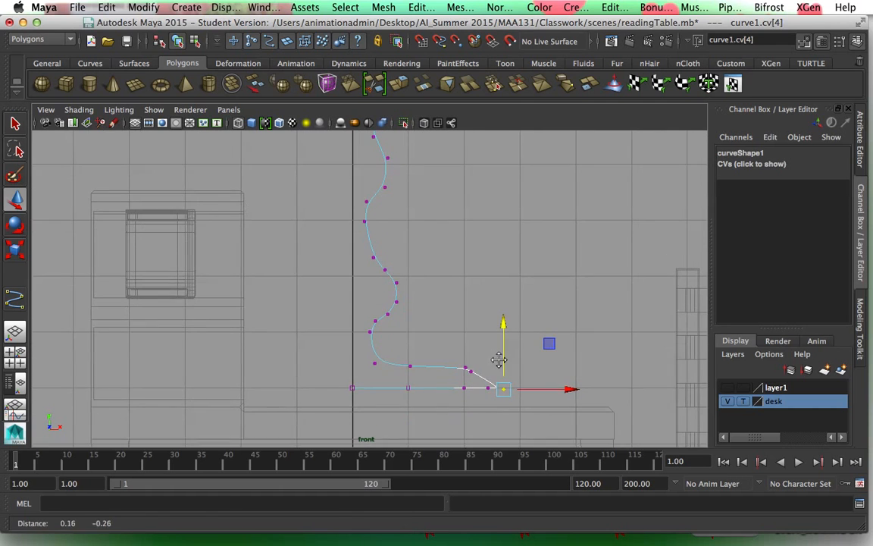
# Step: Move the control vertex on the base's upper surface inward to about X 1.53 cm
pyautogui.click(462, 356)
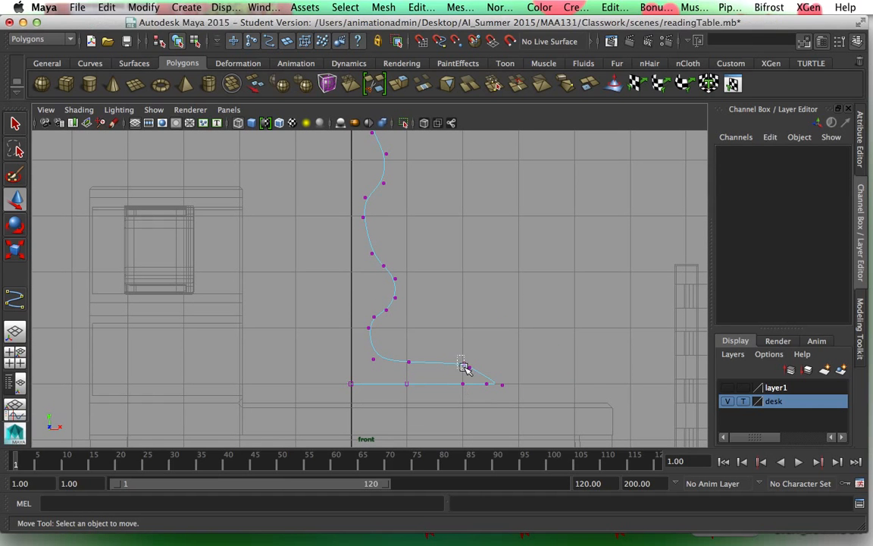
pyautogui.click(463, 365)
pyautogui.moveTo(522, 371)
pyautogui.mouseDown()
pyautogui.moveTo(529, 365)
pyautogui.moveTo(506, 364)
pyautogui.mouseUp()
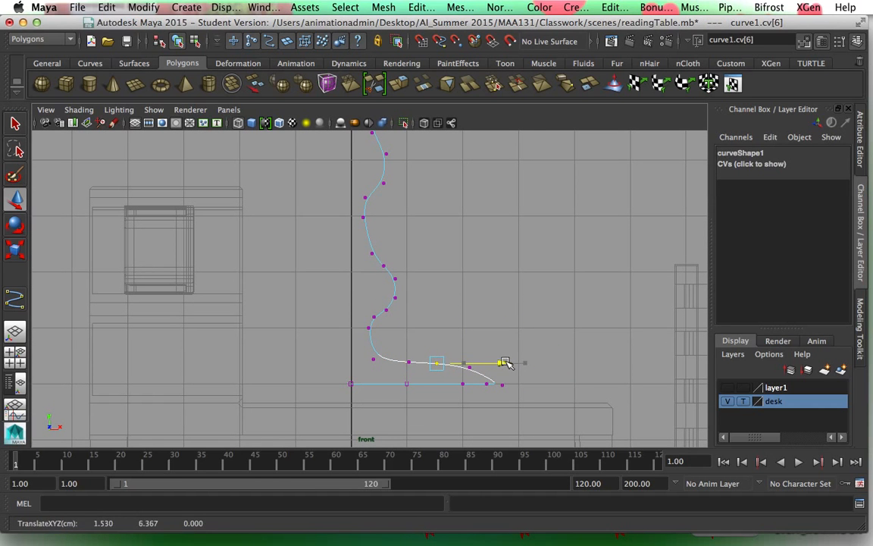
# Step: Narrow the lamp base by moving its outer control vertices and the upper one beside the stem toward the centre line
pyautogui.click(433, 342)
pyautogui.moveTo(431, 339); pyautogui.dragTo(520, 375)
pyautogui.click(426, 347)
pyautogui.click(408, 362)
pyautogui.moveTo(471, 361); pyautogui.dragTo(502, 375)
pyautogui.click(529, 391)
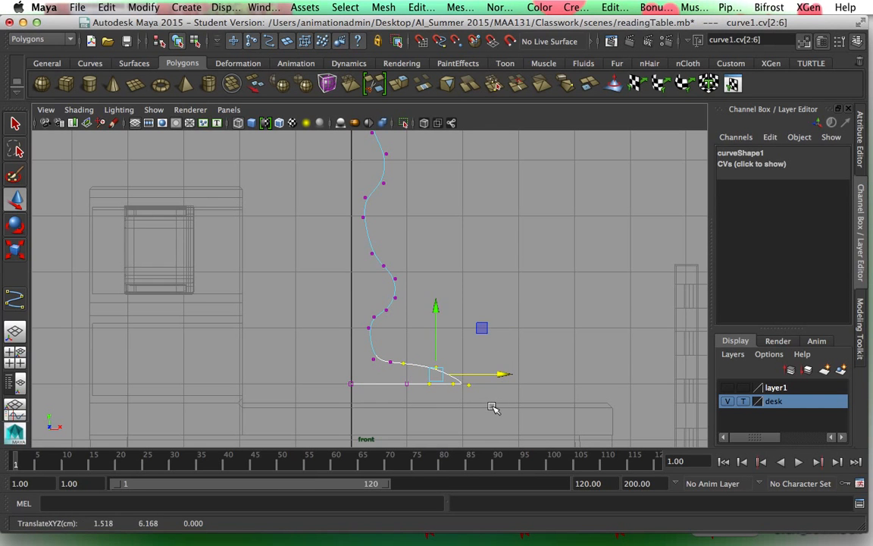
# Step: Move the neck's control vertex inward to about X 0.17 cm and raise the one below it to about Y 6.56 cm
pyautogui.click(347, 340)
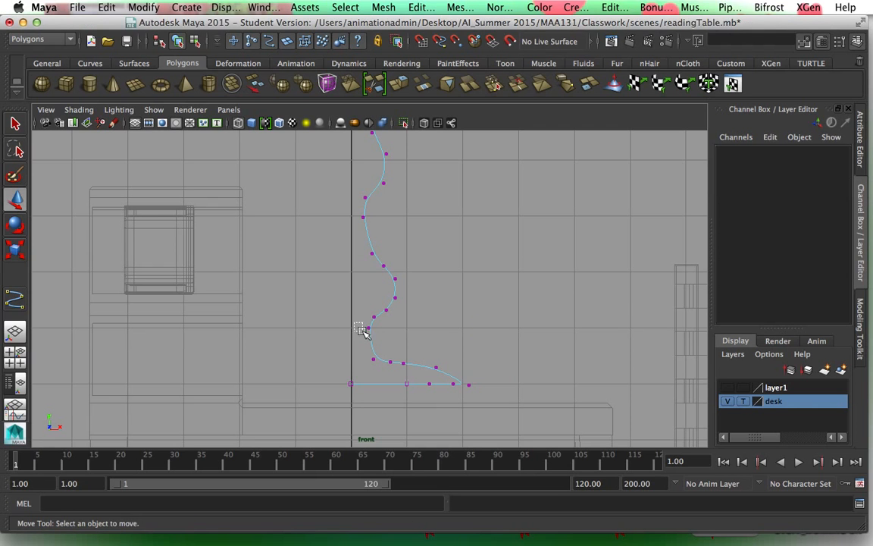
pyautogui.click(368, 328)
pyautogui.moveTo(424, 331); pyautogui.dragTo(428, 330)
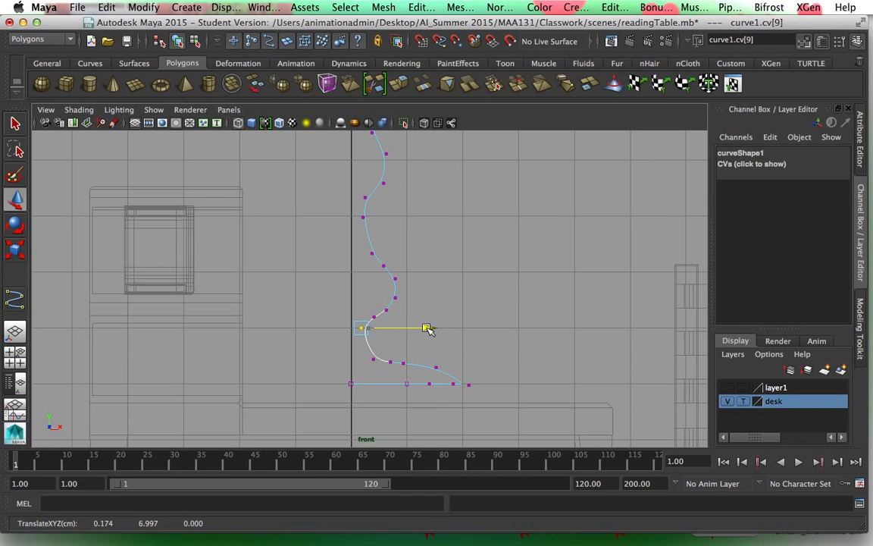
pyautogui.click(374, 358)
pyautogui.moveTo(373, 292); pyautogui.dragTo(374, 287)
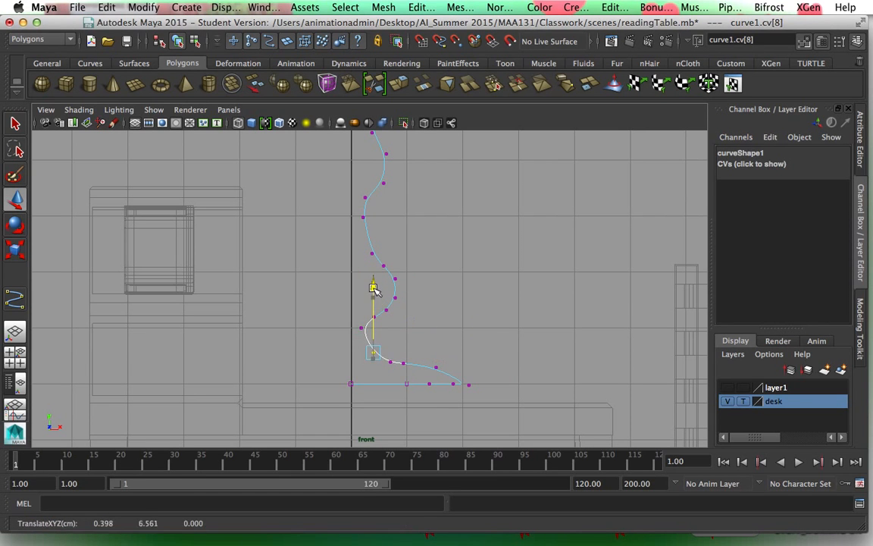
# Step: Move the control vertex above the lower bulge inward to about X 0.31 cm and up to about Y 8.51 cm
pyautogui.keyDown('alt'); pyautogui.moveTo(425, 332); pyautogui.dragTo(429, 384, button='middle'); pyautogui.keyUp('alt')
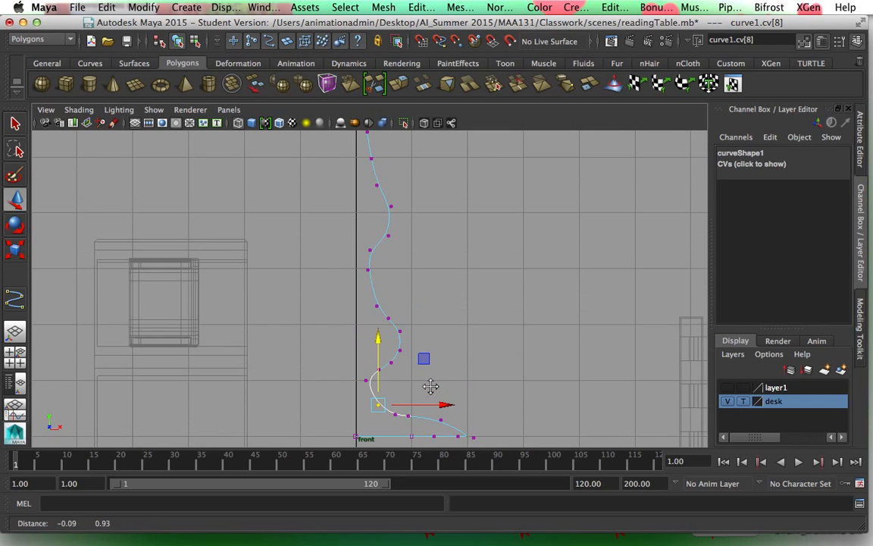
pyautogui.click(378, 307)
pyautogui.moveTo(444, 306); pyautogui.dragTo(439, 306)
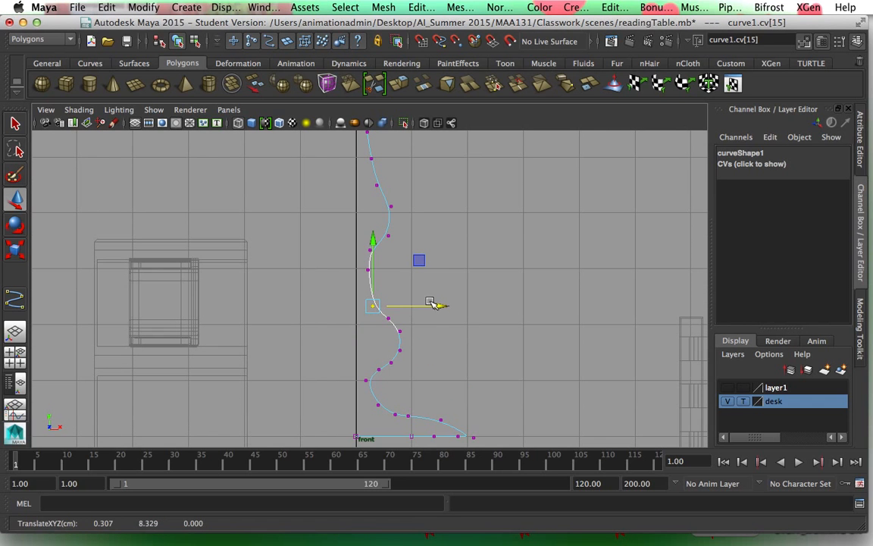
pyautogui.moveTo(370, 243); pyautogui.dragTo(372, 229)
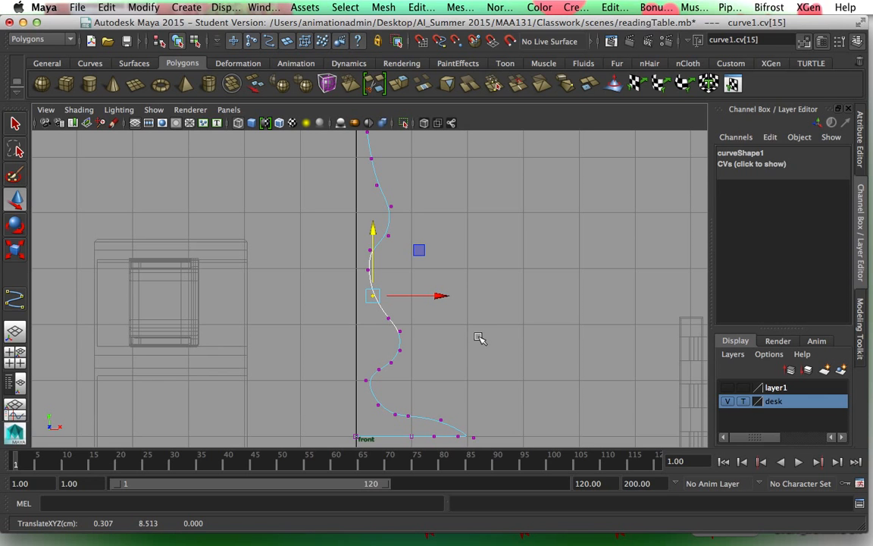
# Step: Move the two control vertices above the upper bulge toward the centre line, the higher one to about X 0.17 cm
pyautogui.keyDown('alt'); pyautogui.moveTo(464, 322); pyautogui.dragTo(463, 370, button='middle'); pyautogui.keyUp('alt')
pyautogui.moveTo(367, 229); pyautogui.dragTo(430, 238)
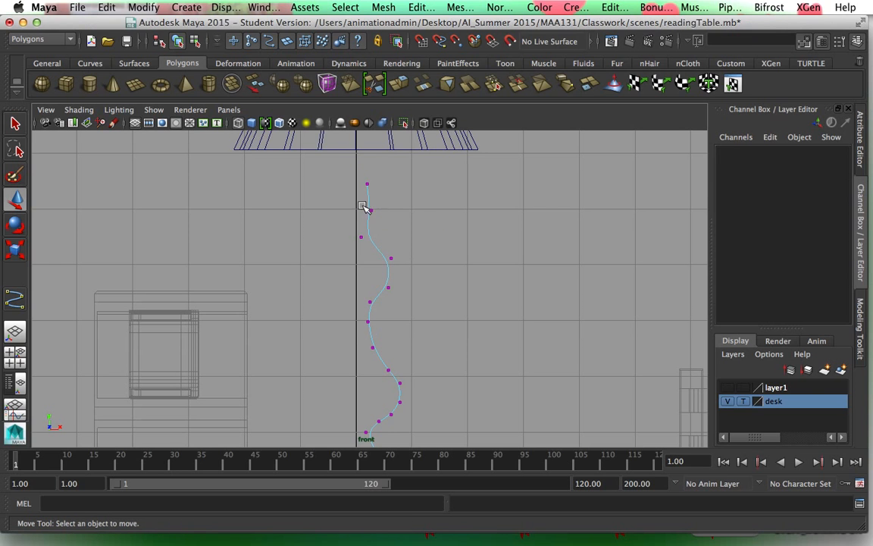
pyautogui.click(365, 207)
pyautogui.moveTo(433, 210); pyautogui.dragTo(430, 210)
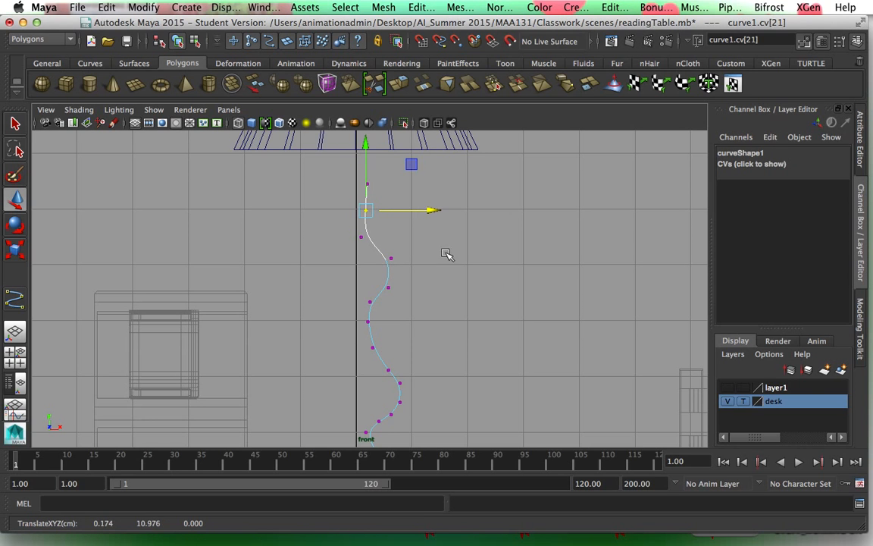
# Step: Adjust the profile curve's topmost control vertex along X beside the centre line and return to object mode
pyautogui.moveTo(359, 174); pyautogui.dragTo(376, 185)
pyautogui.moveTo(428, 184); pyautogui.dragTo(428, 183)
pyautogui.scroll(-3, 452, 348)
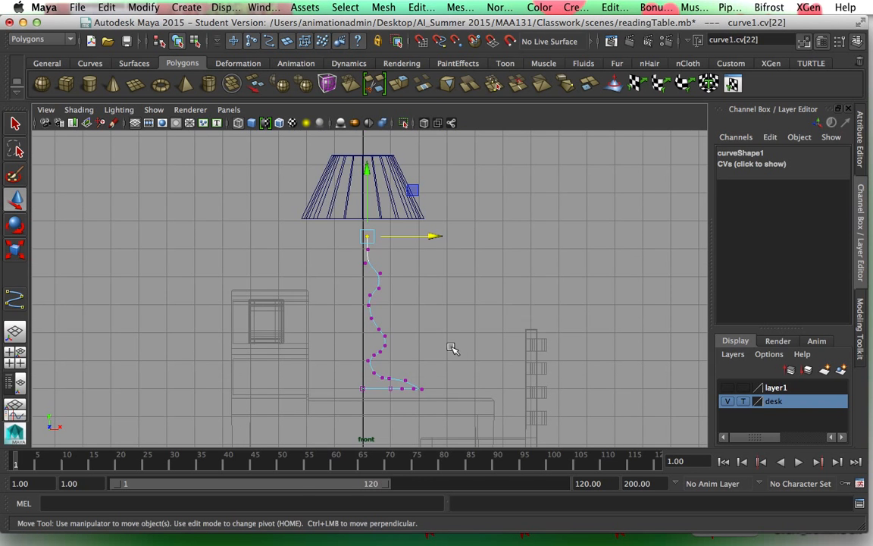
pyautogui.moveTo(382, 348); pyautogui.dragTo(434, 250, button='right')
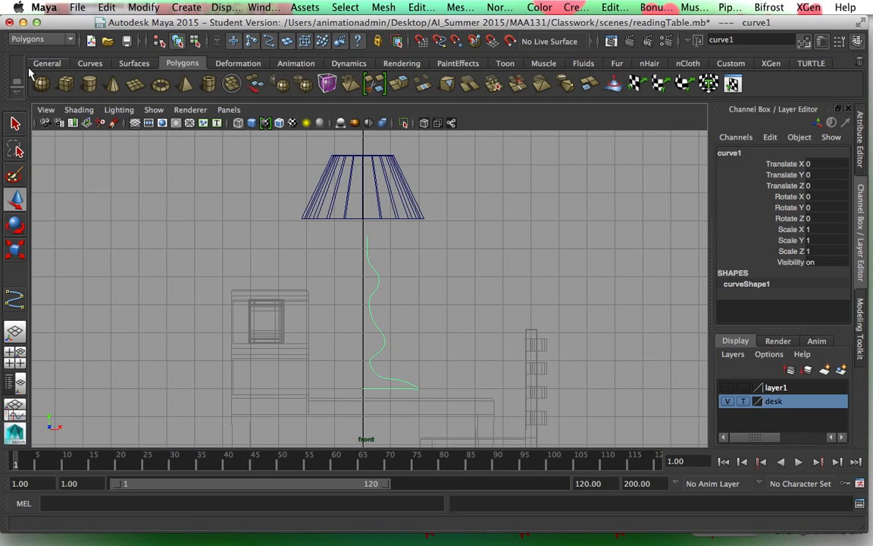
# Step: Move the base's underside control vertex just inside the rim up to about Y 6.01 cm and inward toward the centre line
pyautogui.scroll(3, 361, 335)
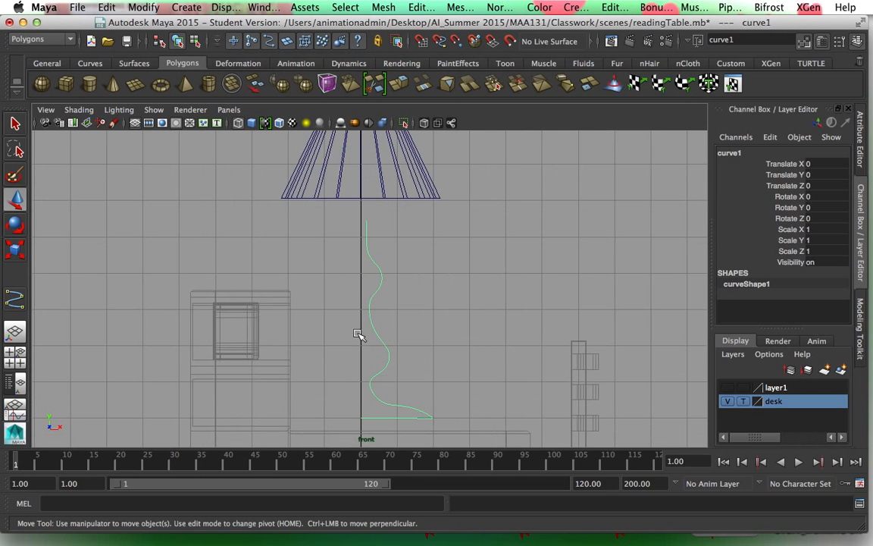
pyautogui.scroll(4, 415, 331)
pyautogui.scroll(2, 419, 338)
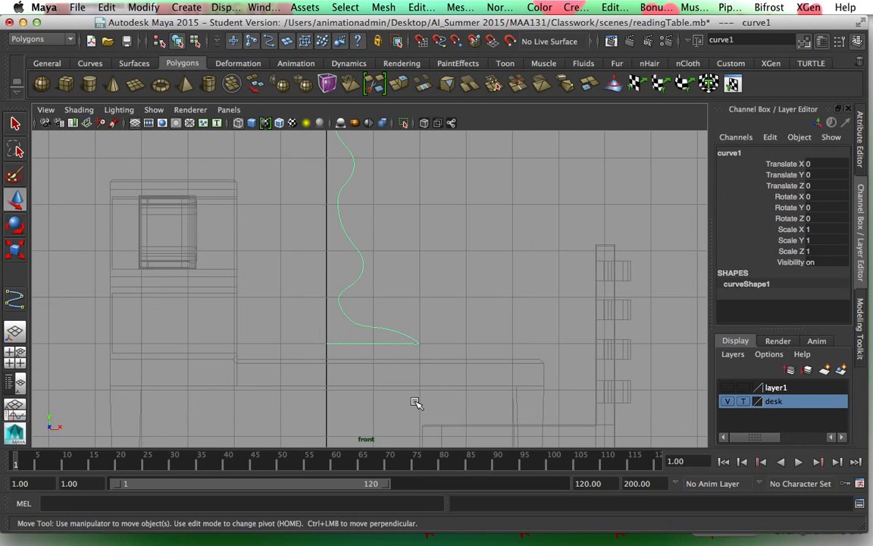
pyautogui.scroll(2, 412, 355)
pyautogui.scroll(4, 362, 273)
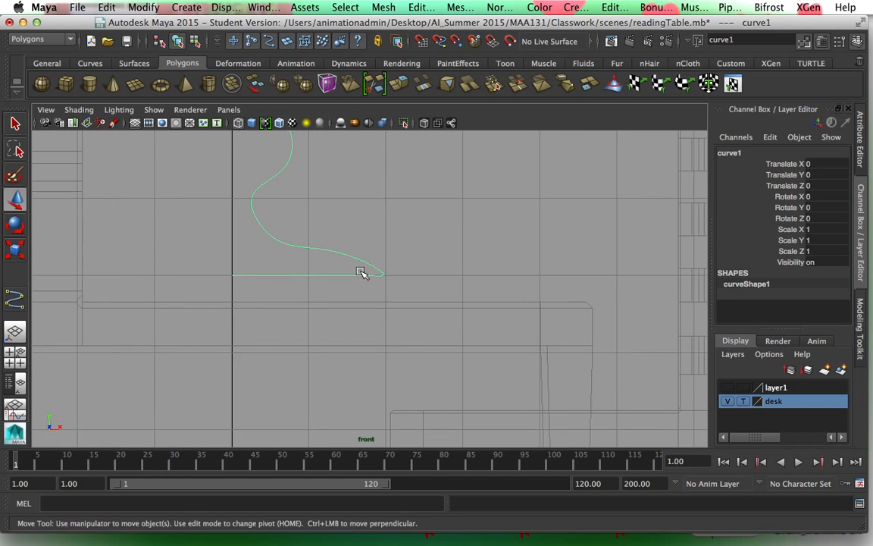
pyautogui.moveTo(376, 267); pyautogui.dragTo(332, 266, button='right')
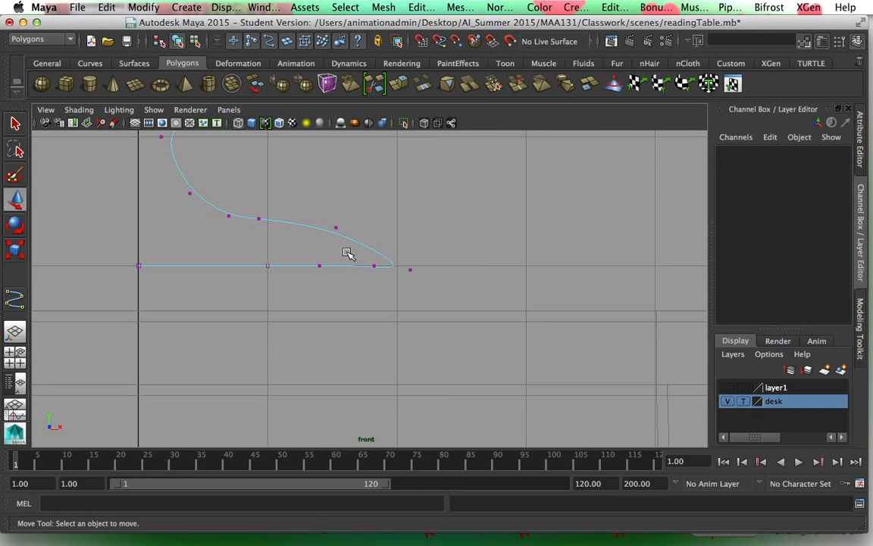
pyautogui.moveTo(356, 258); pyautogui.dragTo(386, 274)
pyautogui.click(375, 198)
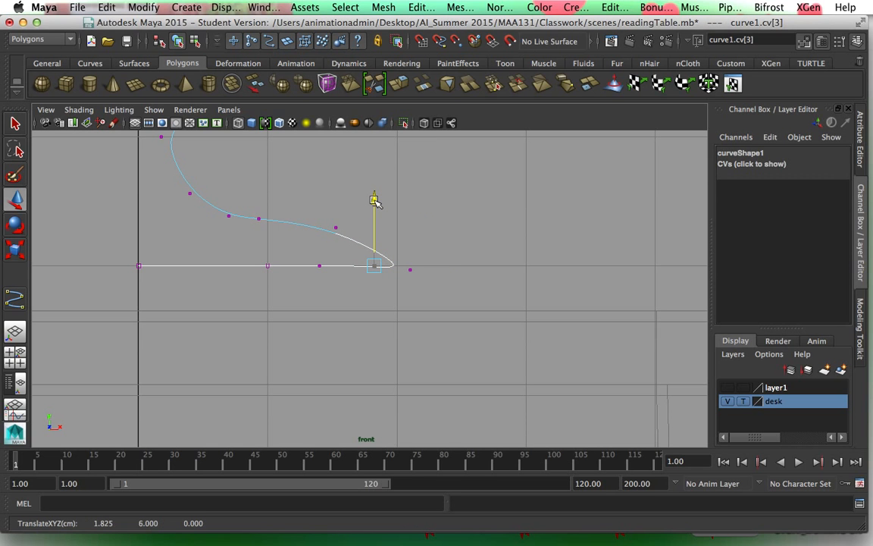
pyautogui.moveTo(375, 199); pyautogui.dragTo(376, 201)
pyautogui.moveTo(444, 265); pyautogui.dragTo(454, 297)
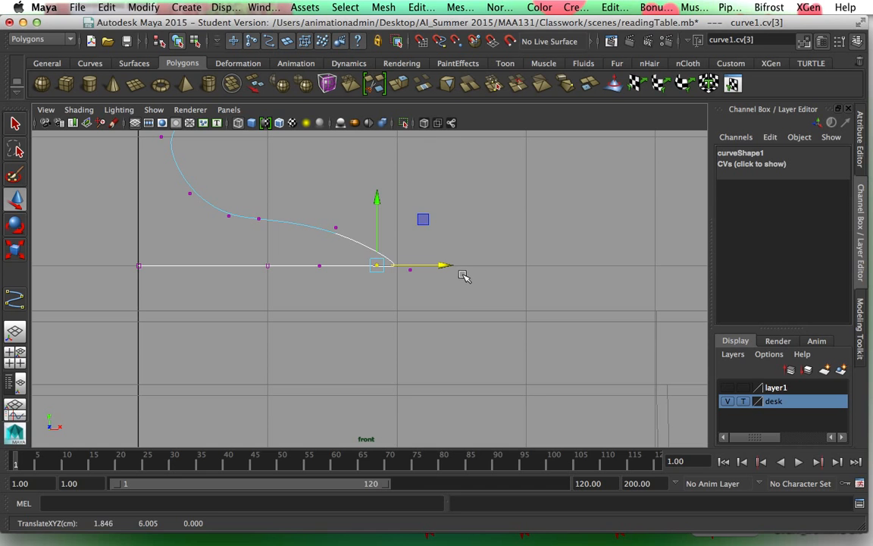
pyautogui.moveTo(444, 264); pyautogui.dragTo(424, 264)
pyautogui.click(456, 295)
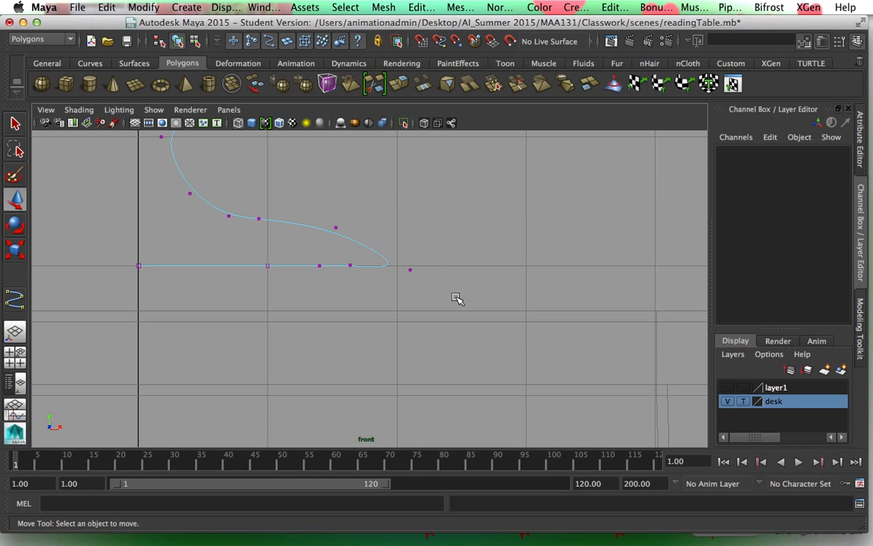
# Step: Raise the outermost control vertex of the base rim to about Y 5.98 cm and select the whole profile curve in object mode
pyautogui.click(408, 266)
pyautogui.moveTo(412, 203); pyautogui.dragTo(410, 200)
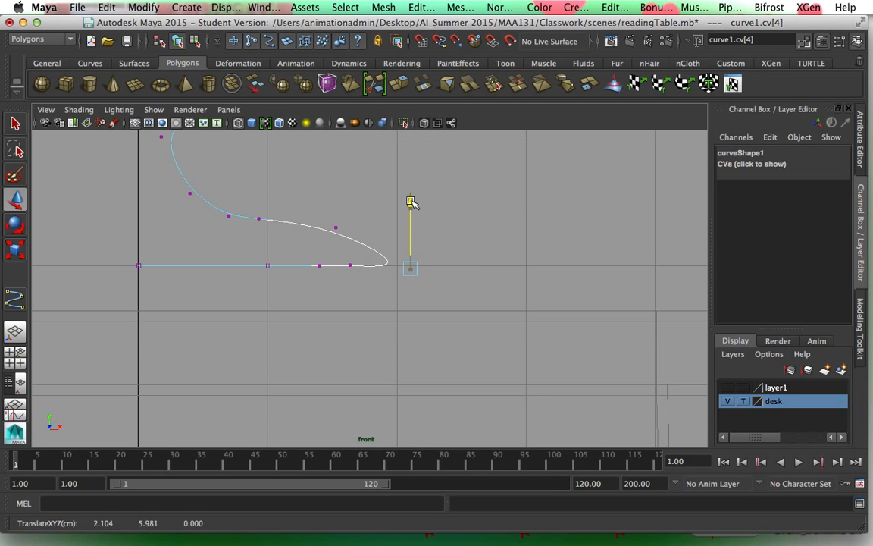
pyautogui.scroll(-5, 424, 283)
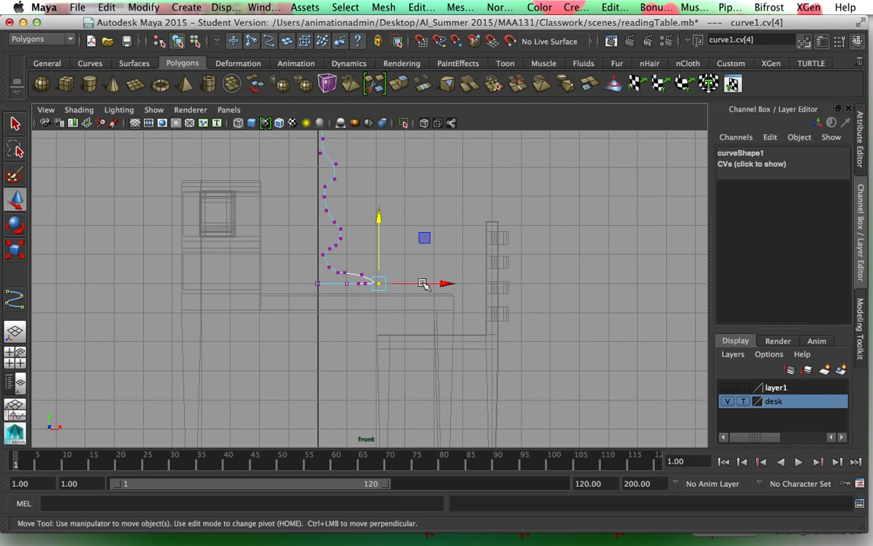
pyautogui.moveTo(340, 234); pyautogui.dragTo(371, 217, button='right')
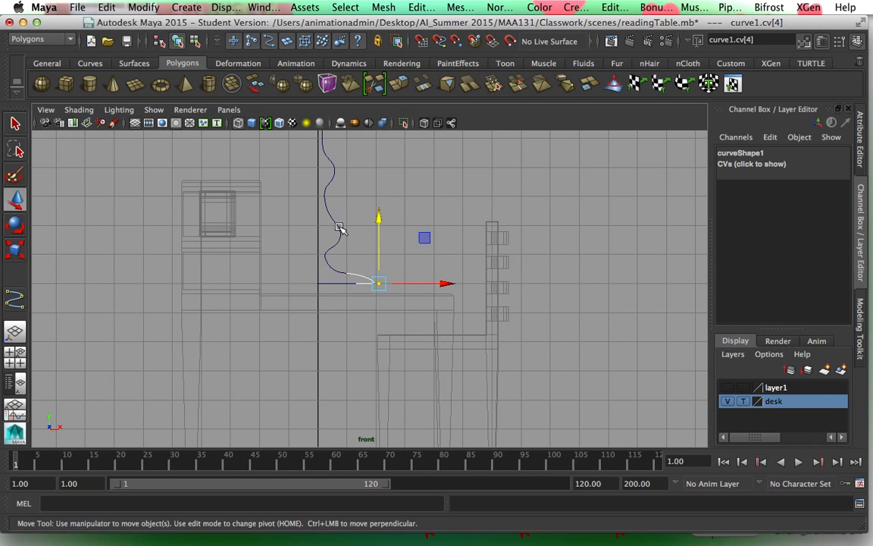
pyautogui.keyDown('alt'); pyautogui.moveTo(341, 250); pyautogui.dragTo(360, 293, button='middle'); pyautogui.keyUp('alt')
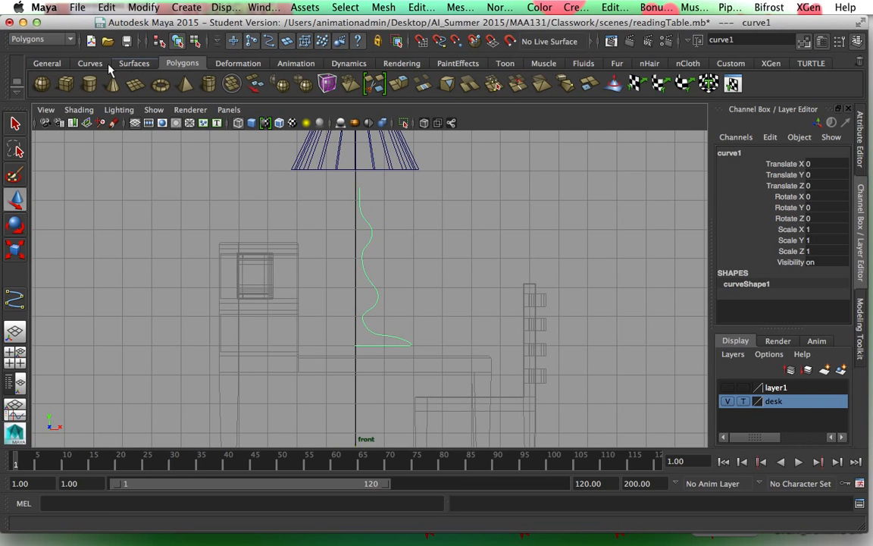
# Step: Reset the Revolve options and revolve the lamp profile curve around the Y axis
pyautogui.click(62, 40)
pyautogui.click(31, 69)
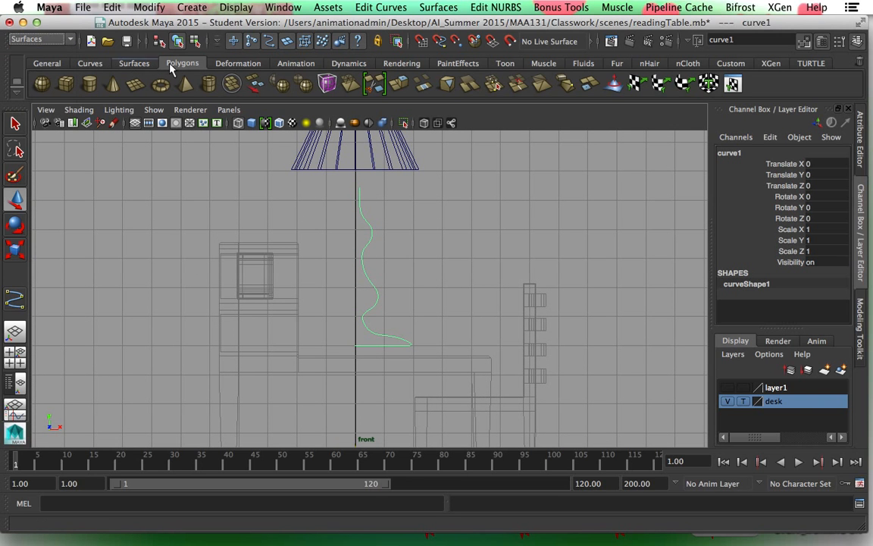
pyautogui.click(439, 8)
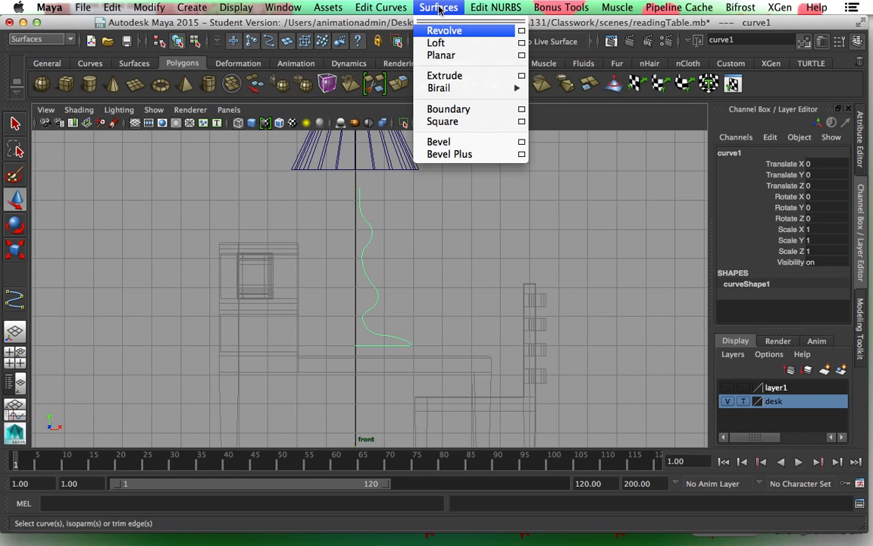
pyautogui.click(522, 30)
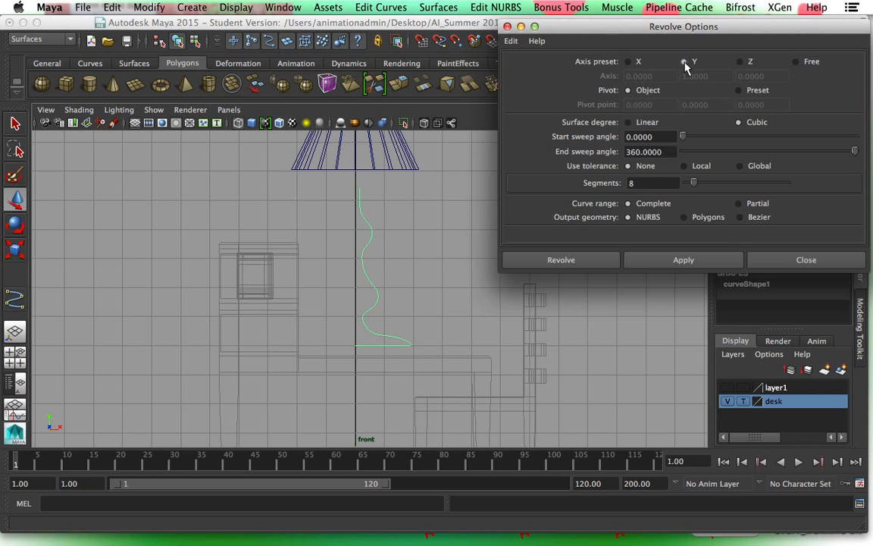
pyautogui.click(514, 44)
pyautogui.click(535, 68)
pyautogui.click(566, 262)
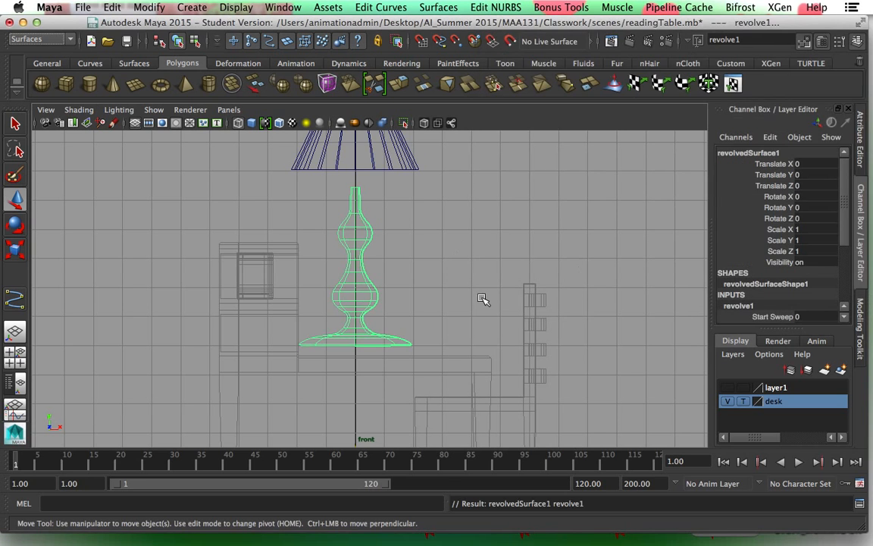
# Step: Center the pivot of the revolved lamp base and move it to about X -4 cm, clear of its profile curve
pyautogui.keyDown('alt'); pyautogui.moveTo(463, 304); pyautogui.dragTo(354, 282); pyautogui.keyUp('alt')
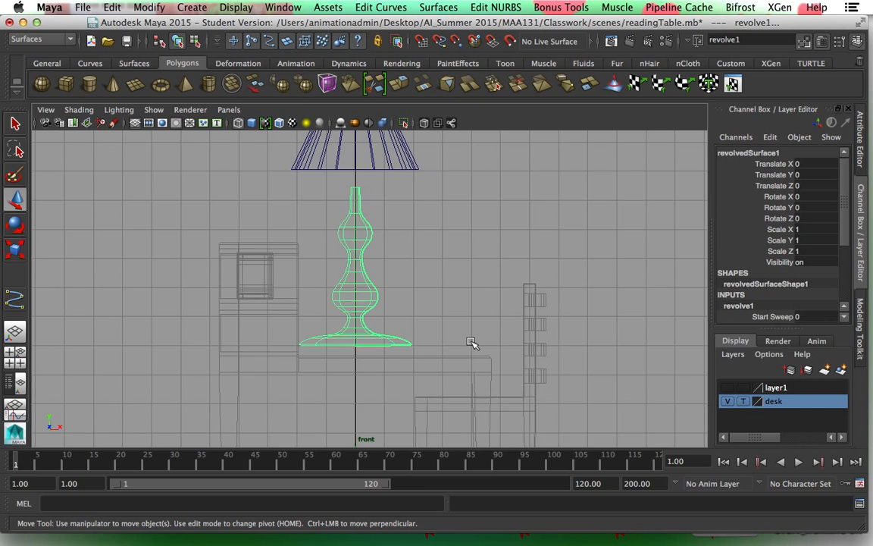
pyautogui.scroll(-3, 471, 343)
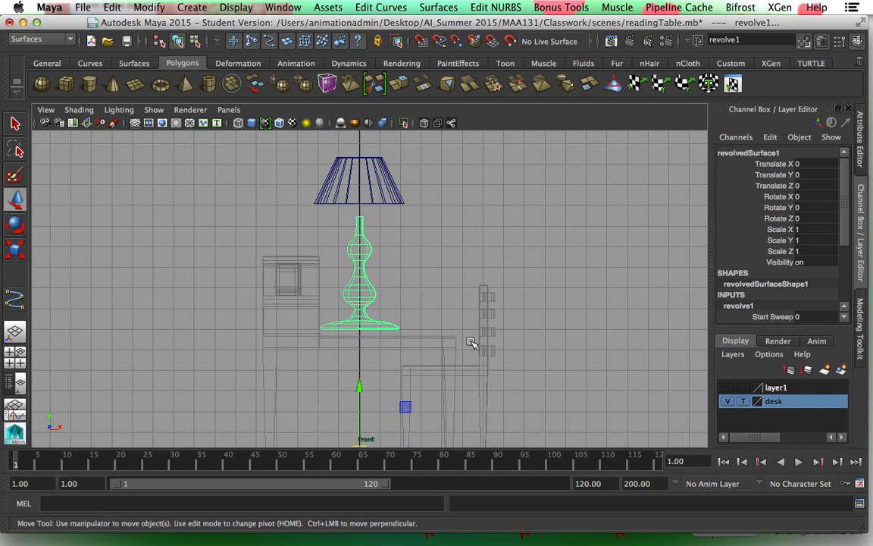
pyautogui.click(146, 9)
pyautogui.click(171, 154)
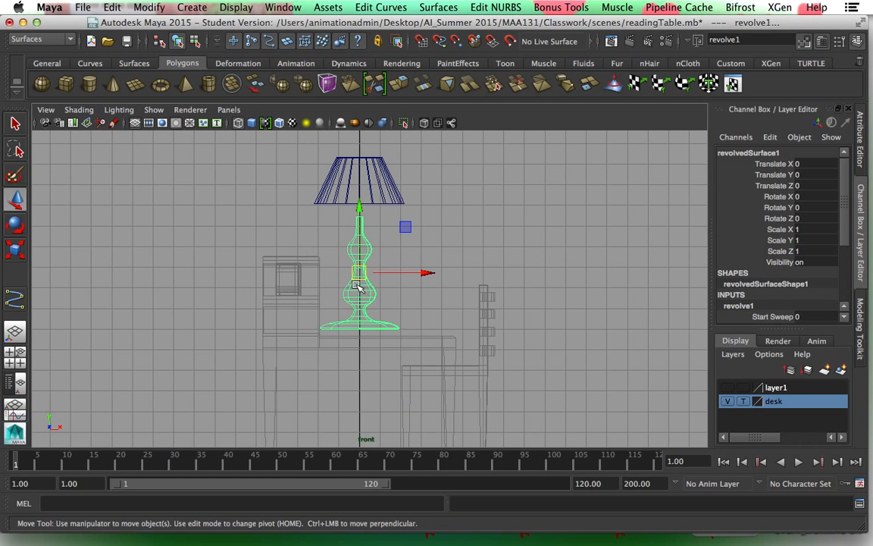
pyautogui.moveTo(424, 272); pyautogui.dragTo(342, 272)
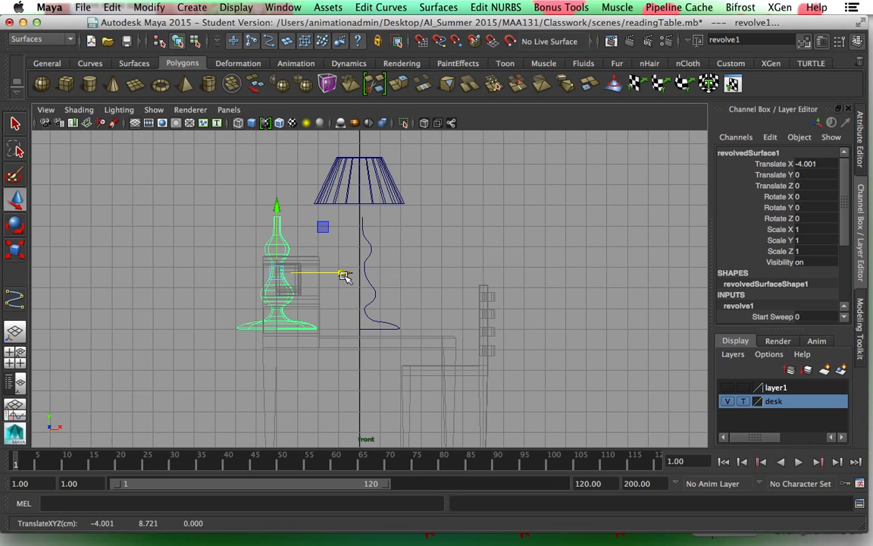
pyautogui.scroll(2, 347, 276)
pyautogui.scroll(1, 348, 274)
pyautogui.keyDown('alt'); pyautogui.moveTo(371, 290); pyautogui.dragTo(429, 315, button='middle'); pyautogui.keyUp('alt')
pyautogui.moveTo(427, 310); pyautogui.dragTo(351, 269, button='right')
pyautogui.rightClick(431, 330)
pyautogui.moveTo(431, 331); pyautogui.dragTo(401, 302, button='right')
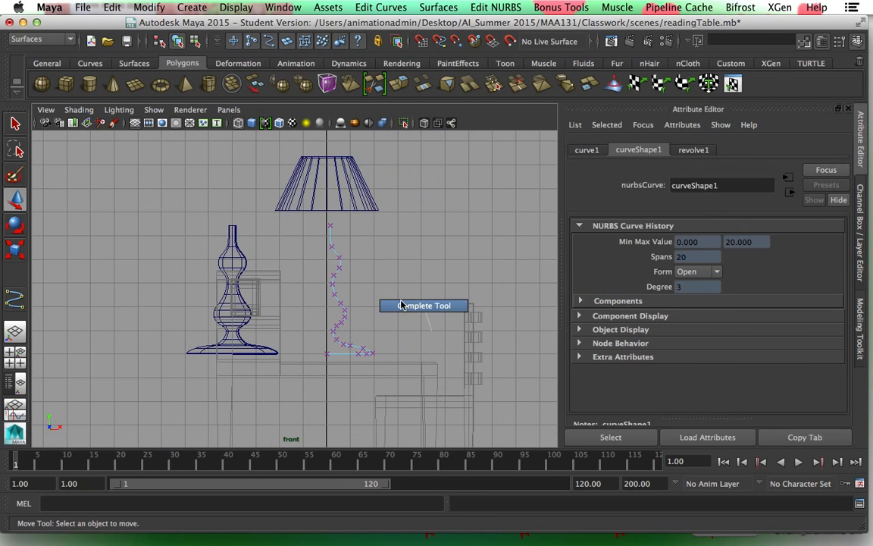
pyautogui.click(341, 321)
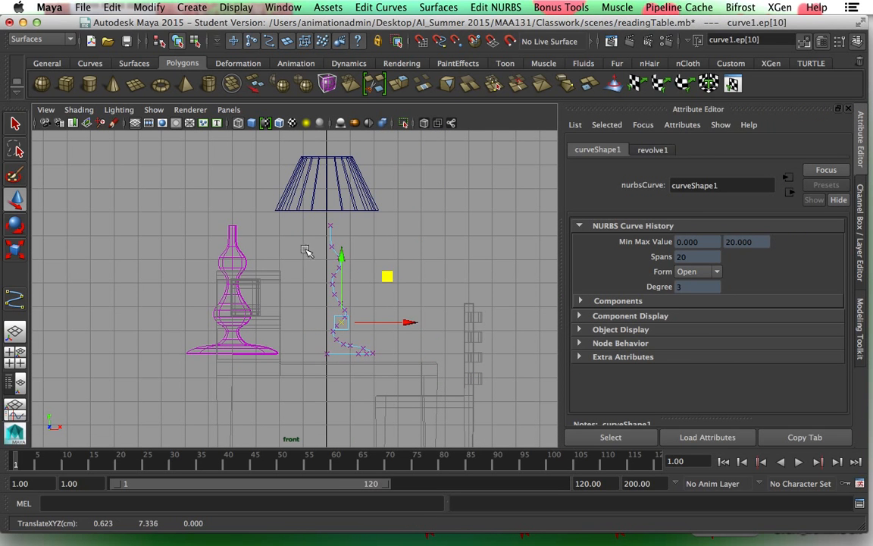
pyautogui.press('super+z')
pyautogui.press('super+z')
pyautogui.press('super+z')
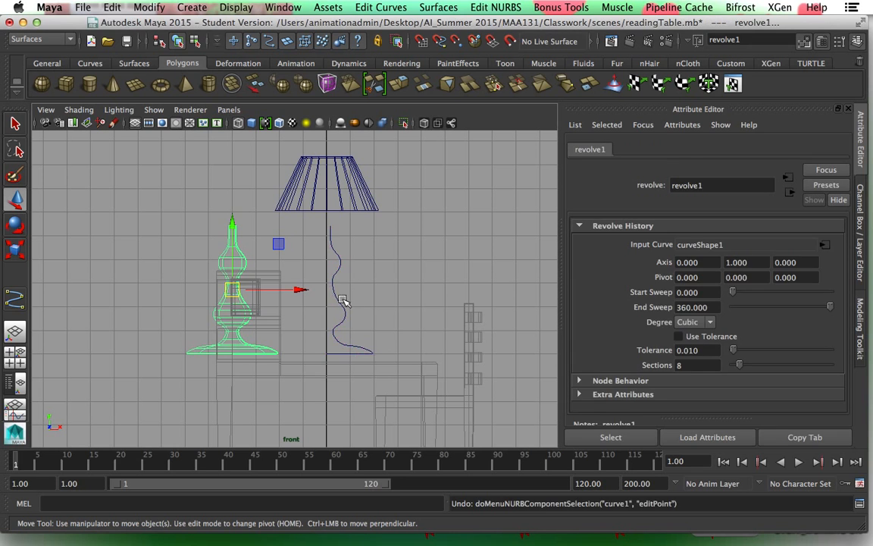
# Step: Narrow the foot by moving the profile curve's control vertices 1 to 7 together toward the centre line, to about X 0.86 cm
pyautogui.click(340, 304)
pyautogui.moveTo(340, 302); pyautogui.dragTo(301, 271, button='right')
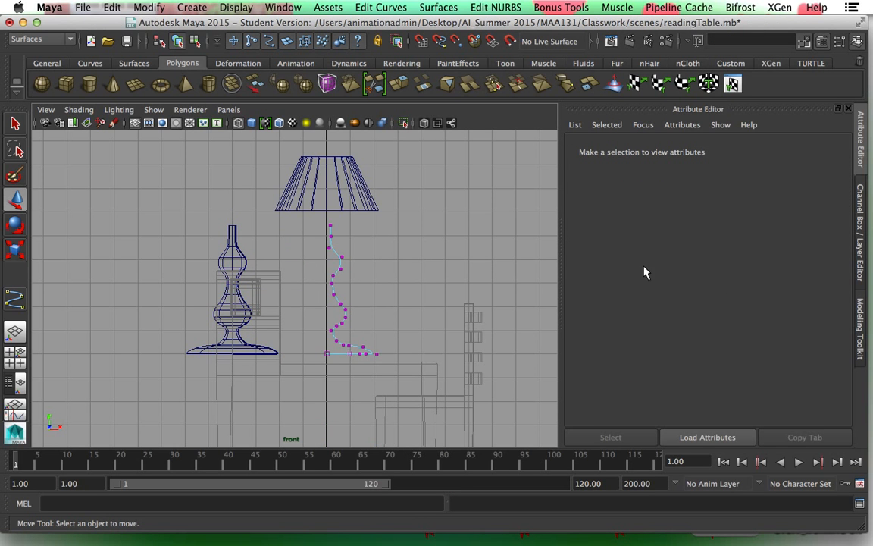
pyautogui.click(860, 231)
pyautogui.scroll(3, 331, 354)
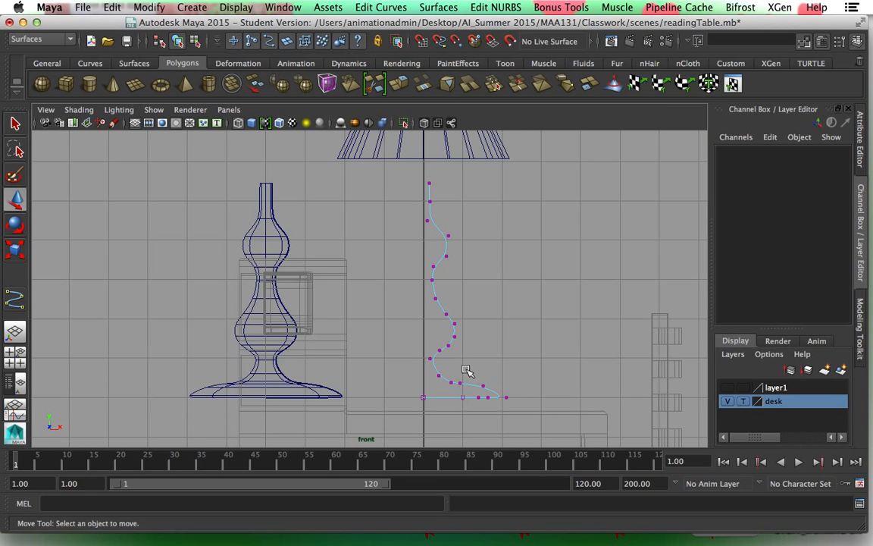
pyautogui.moveTo(446, 367); pyautogui.dragTo(523, 394)
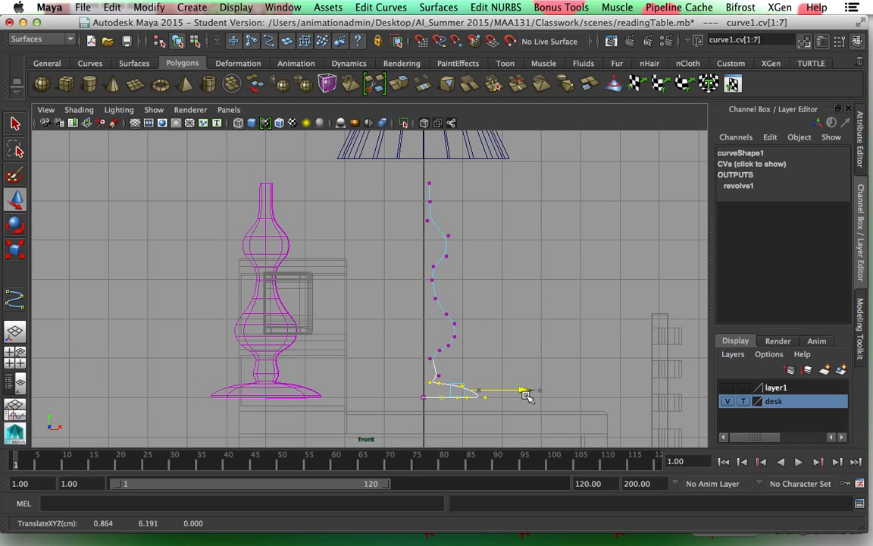
pyautogui.click(473, 362)
# Step: Move the lower neck's control vertex inward to about X 0.14 cm and lower the one above the base rim to about Y 6.16 cm
pyautogui.moveTo(428, 369); pyautogui.dragTo(446, 382)
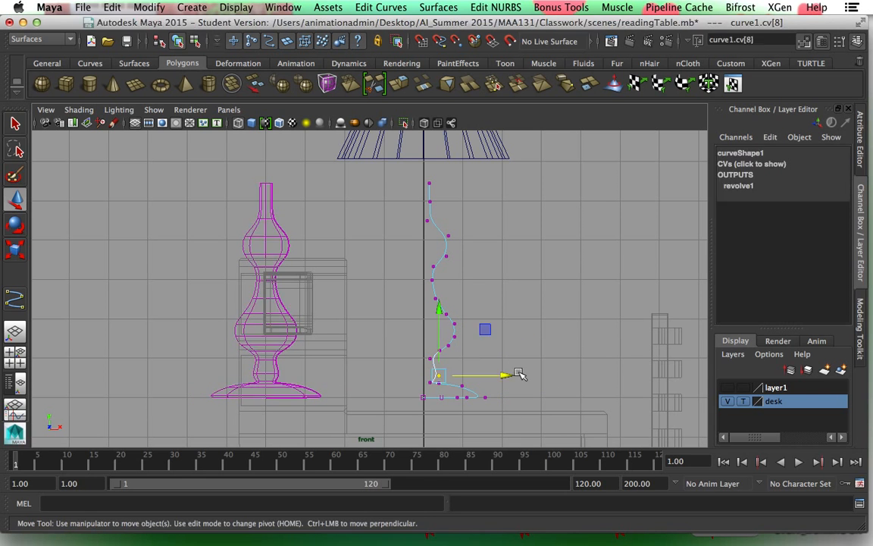
pyautogui.moveTo(507, 377); pyautogui.dragTo(497, 375)
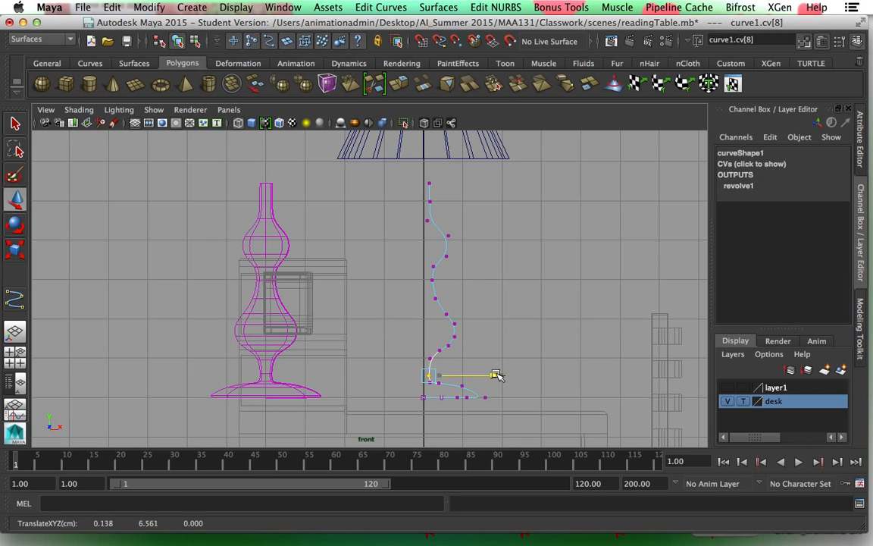
pyautogui.click(440, 377)
pyautogui.moveTo(456, 379); pyautogui.dragTo(471, 387)
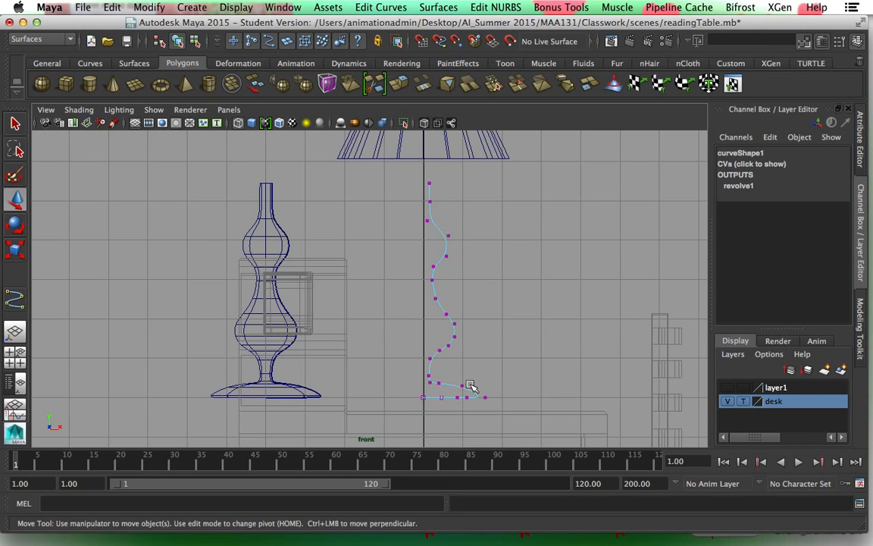
pyautogui.moveTo(460, 324); pyautogui.dragTo(461, 330)
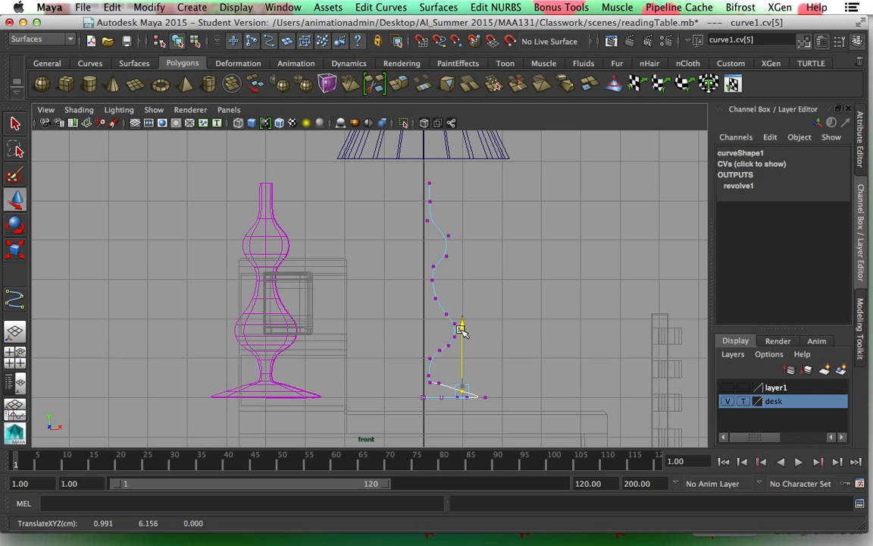
pyautogui.click(479, 381)
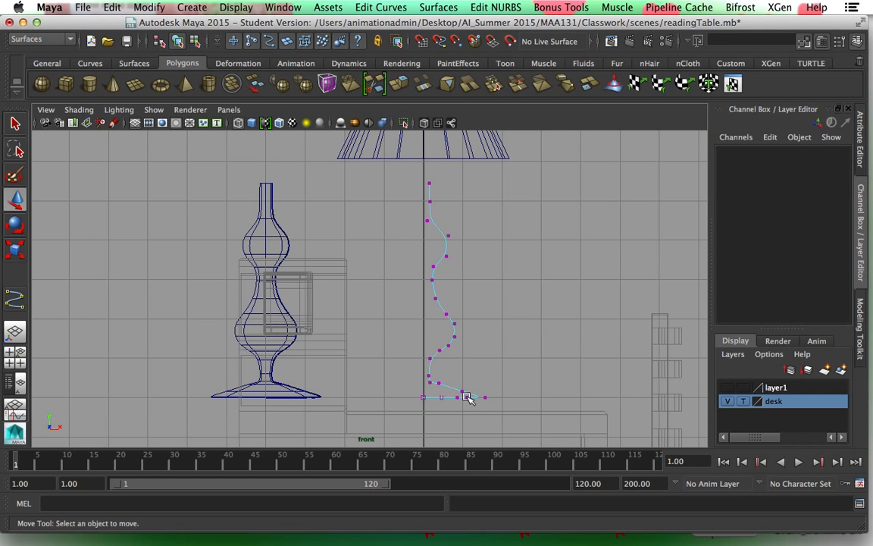
# Step: Move the underside control vertex just inside the base rim inward onto its neighbour
pyautogui.click(466, 395)
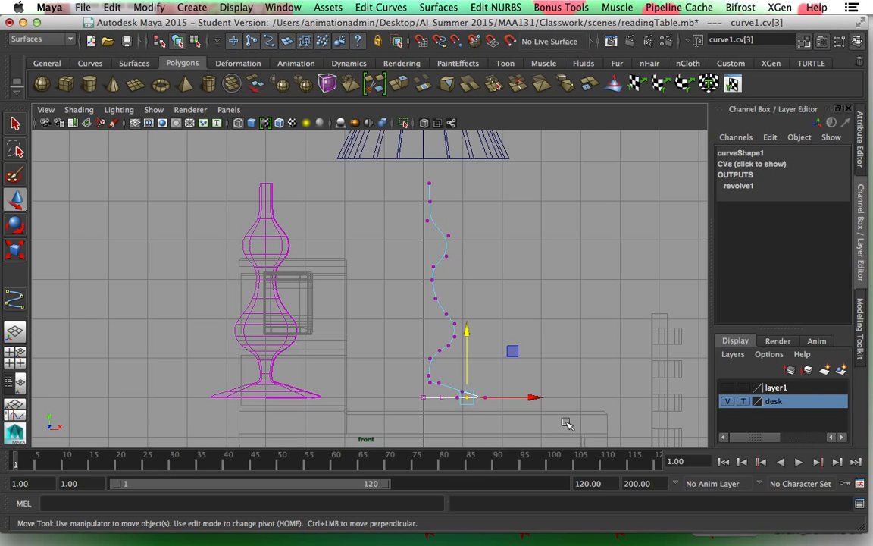
pyautogui.scroll(3, 544, 421)
pyautogui.keyDown('alt'); pyautogui.moveTo(538, 392); pyautogui.dragTo(419, 260, button='middle'); pyautogui.keyUp('alt')
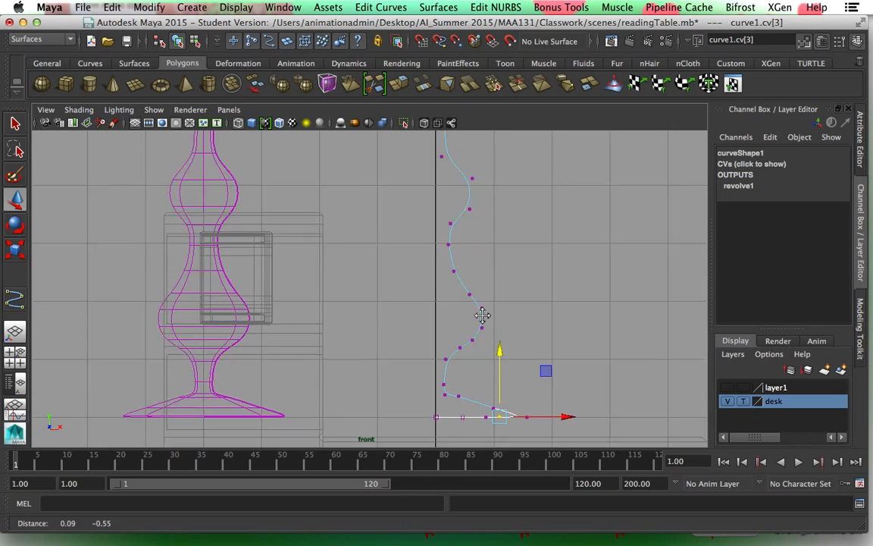
pyautogui.click(473, 354)
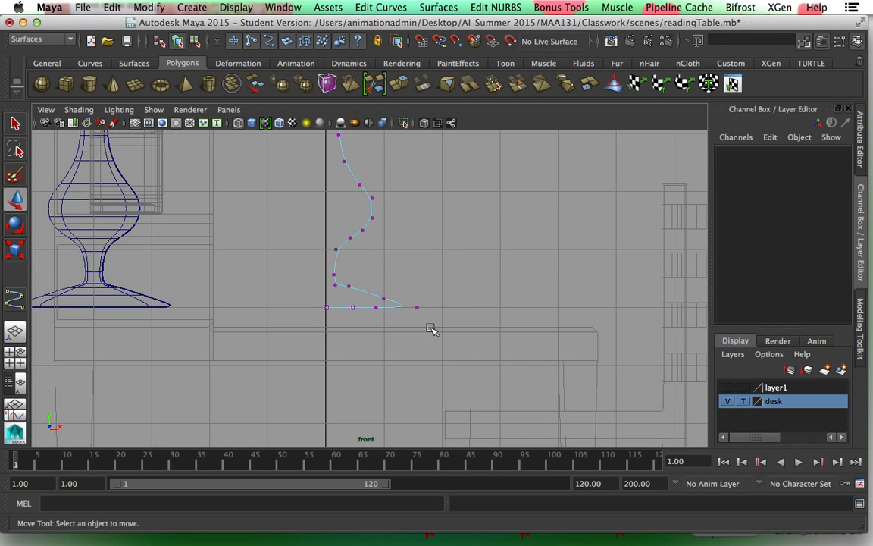
# Step: Narrow the foot further by moving the rim's control vertices inward, ending with vertices 1 to 3 together at about X 0.65 cm
pyautogui.click(416, 305)
pyautogui.moveTo(483, 309); pyautogui.dragTo(467, 311)
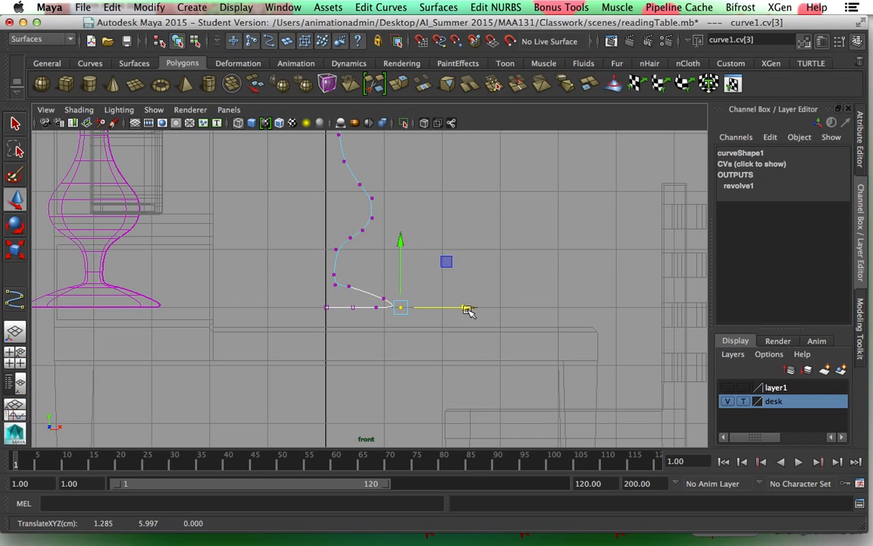
pyautogui.click(384, 298)
pyautogui.moveTo(445, 298); pyautogui.dragTo(425, 297)
pyautogui.moveTo(365, 229); pyautogui.dragTo(350, 226)
pyautogui.click(348, 286)
pyautogui.moveTo(340, 285); pyautogui.dragTo(429, 310)
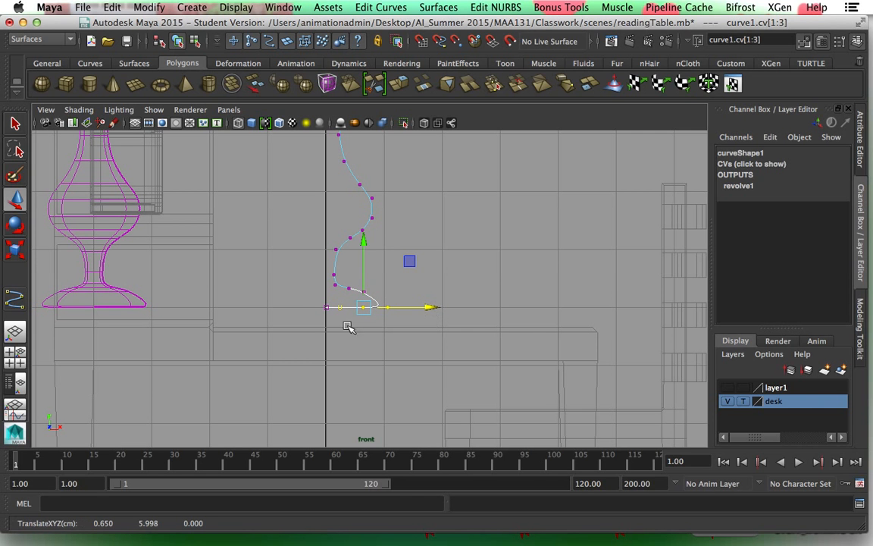
# Step: Delete the construction history of the revolved lamp base
pyautogui.scroll(-5, 361, 335)
pyautogui.keyDown('alt'); pyautogui.moveTo(347, 329); pyautogui.dragTo(423, 398, button='middle'); pyautogui.keyUp('alt')
pyautogui.click(318, 335)
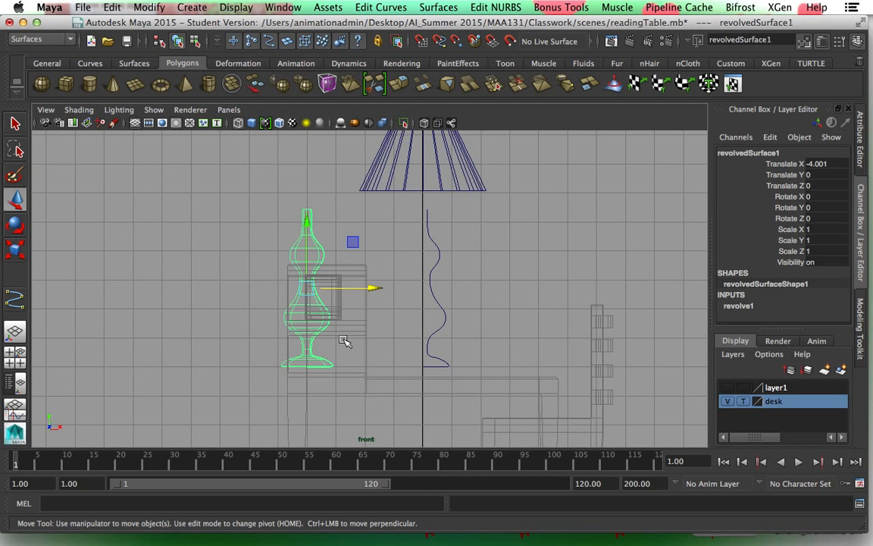
pyautogui.click(112, 7)
pyautogui.moveTo(162, 168)
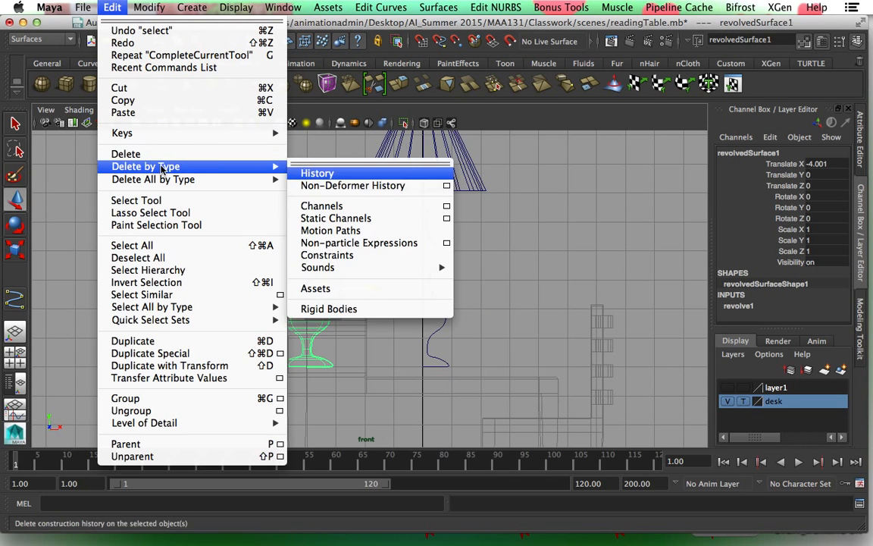
pyautogui.click(312, 173)
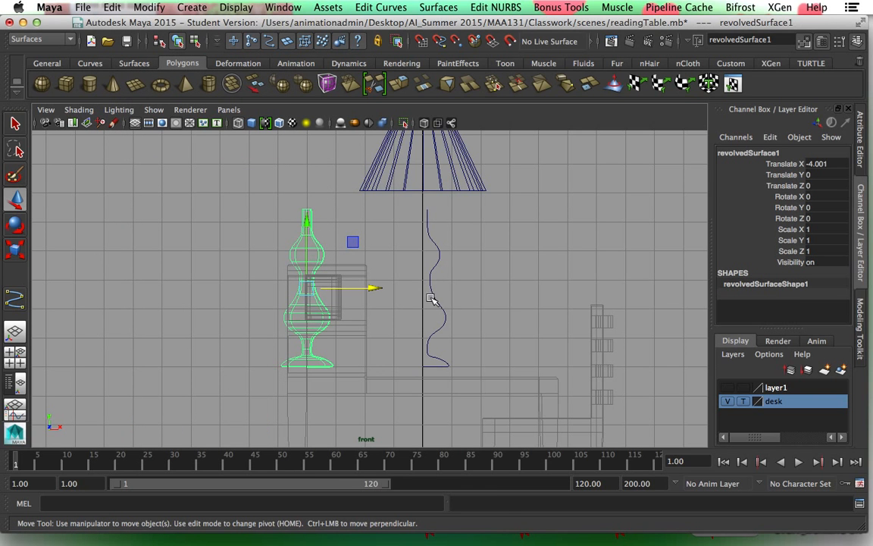
# Step: Pull the middle control vertices of the profile curve outward to test whether the revolved base still follows it
pyautogui.click(445, 313)
pyautogui.moveTo(448, 310); pyautogui.dragTo(396, 266, button='right')
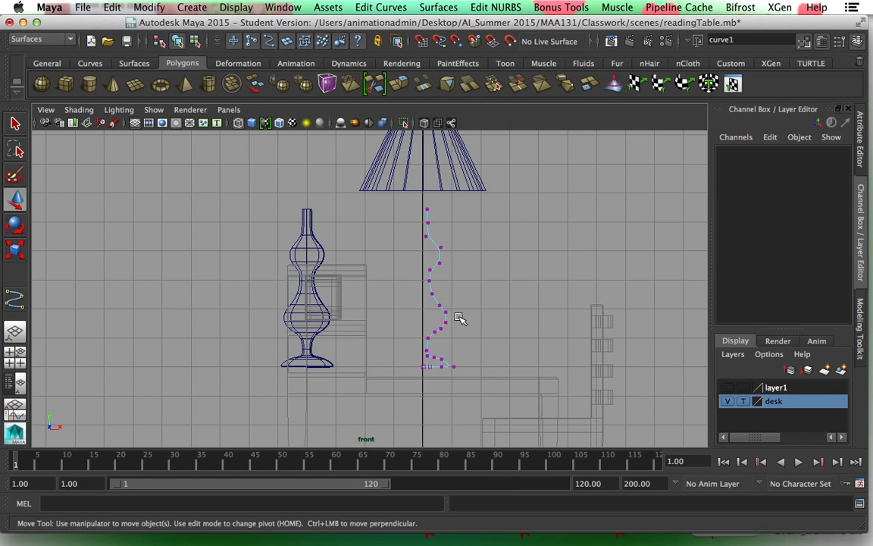
pyautogui.moveTo(458, 317); pyautogui.dragTo(418, 266)
pyautogui.moveTo(483, 293); pyautogui.dragTo(512, 275)
# Step: Return the profile curve to object selection and delete it
pyautogui.moveTo(446, 277); pyautogui.dragTo(515, 252, button='right')
pyautogui.click(455, 318)
pyautogui.click(448, 273)
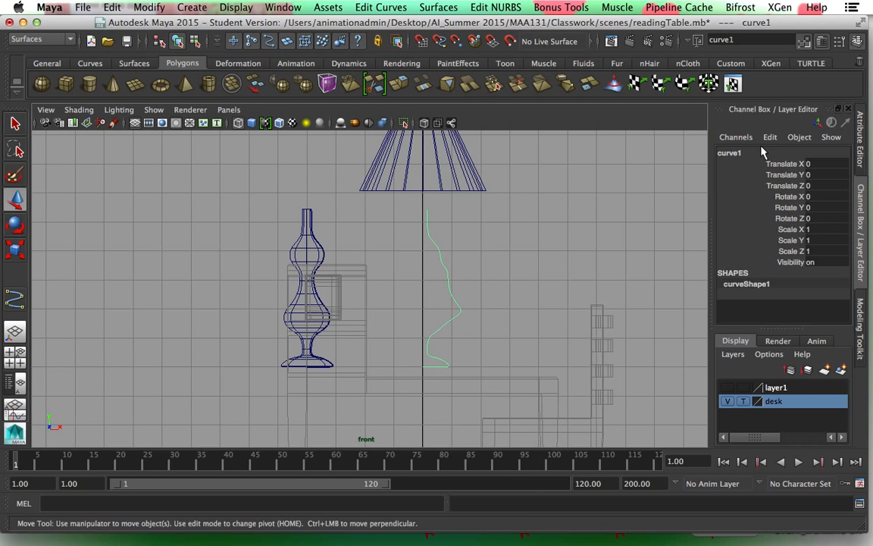
pyautogui.press('Delete')
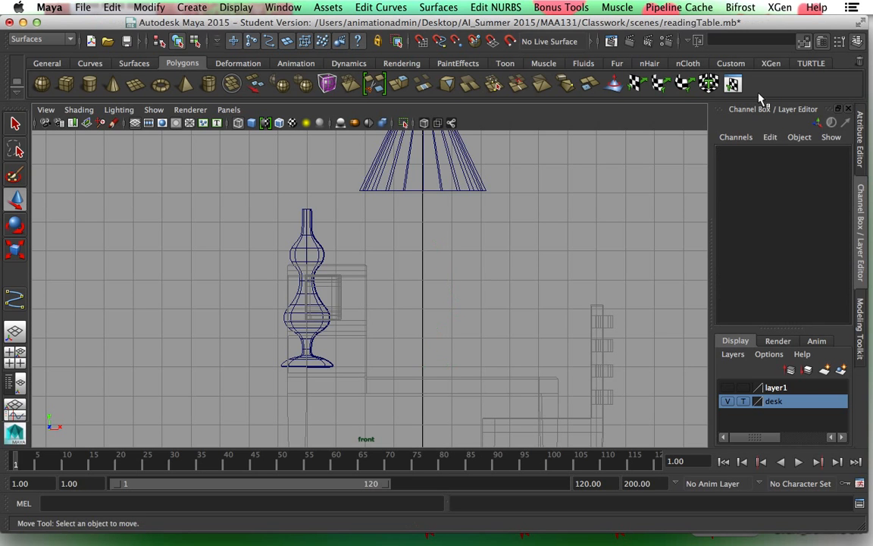
# Step: Move the revolved base back under the lampshade and raise it to about X 0.02 cm, Y 0.82 cm
pyautogui.click(321, 327)
pyautogui.moveTo(374, 287); pyautogui.dragTo(491, 291)
pyautogui.moveTo(423, 220); pyautogui.dragTo(423, 192)
# Step: Center the lamp base under the shade in the top view, at about X 0.002 cm and Z -7.41 cm
pyautogui.press('space')
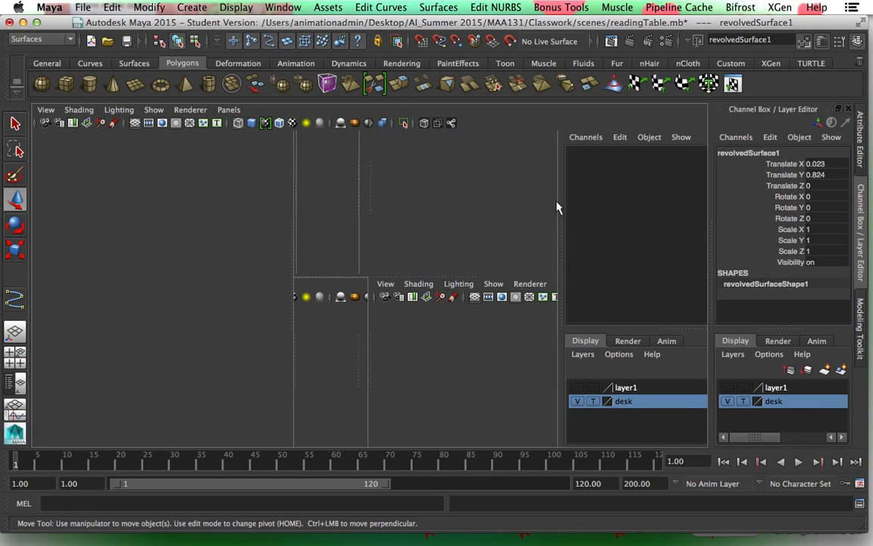
pyautogui.moveTo(388, 250); pyautogui.dragTo(493, 231)
pyautogui.press('space')
pyautogui.moveTo(459, 293); pyautogui.dragTo(454, 278)
pyautogui.press('f')
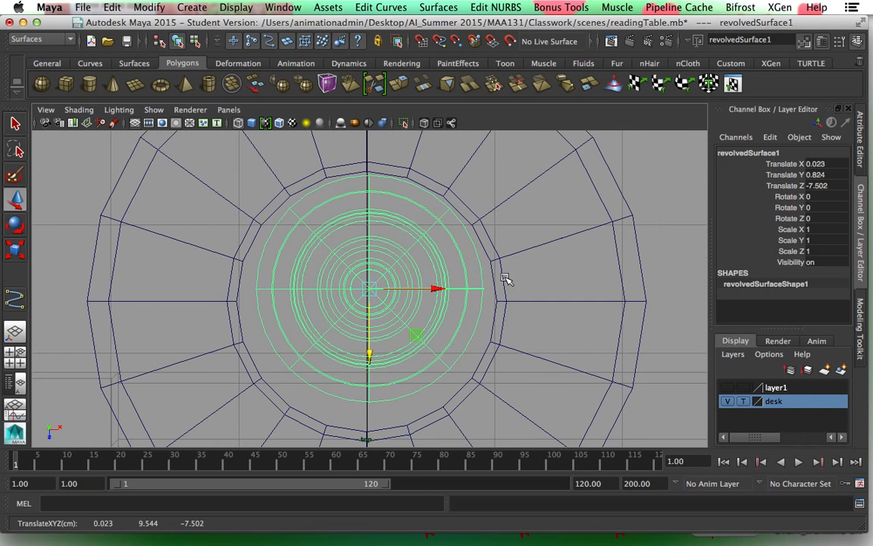
pyautogui.moveTo(370, 356); pyautogui.dragTo(372, 366)
pyautogui.moveTo(440, 300); pyautogui.dragTo(437, 301)
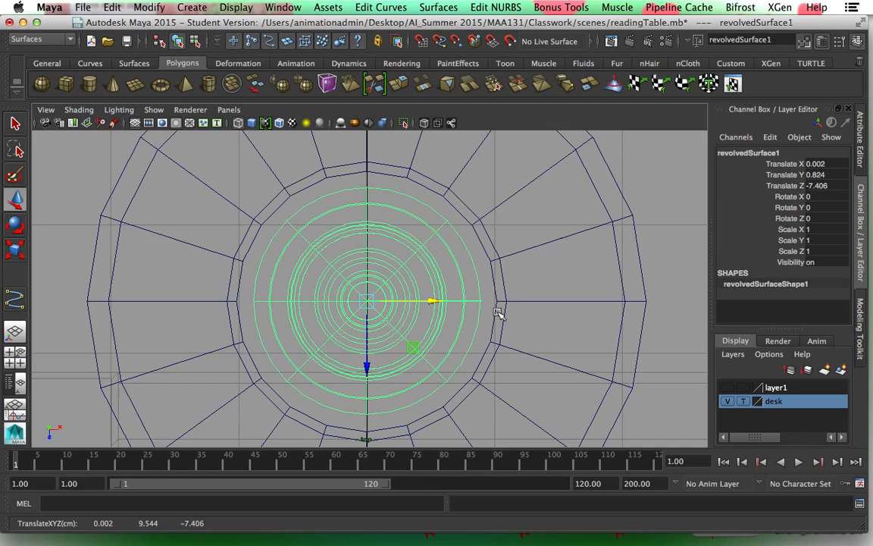
# Step: Rename the revolved surface as lamp_base in the perspective view
pyautogui.press('space')
pyautogui.press('space')
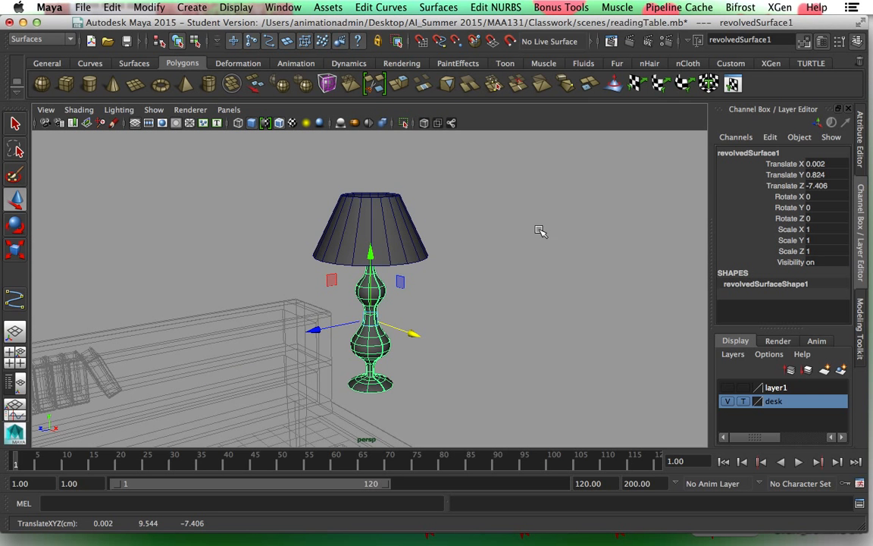
pyautogui.doubleClick(774, 153)
pyautogui.write('lam')
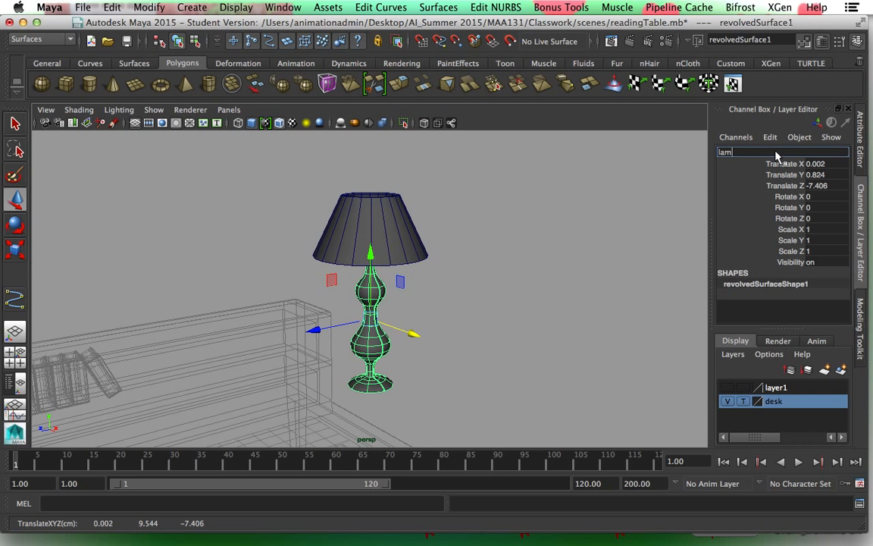
pyautogui.write('p_base')
pyautogui.press('Return')
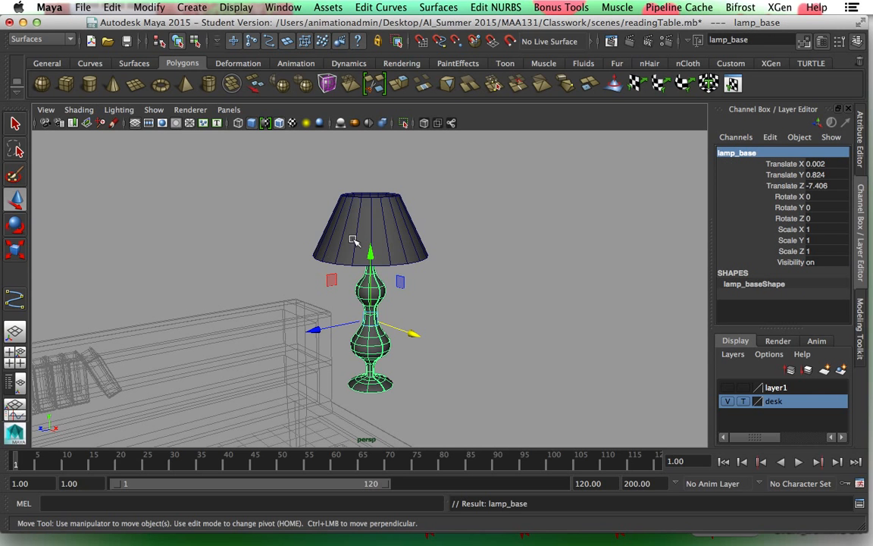
# Step: Group the lampshade and the lamp base together and name the group lampGrp
pyautogui.click(360, 251)
pyautogui.click(375, 345)
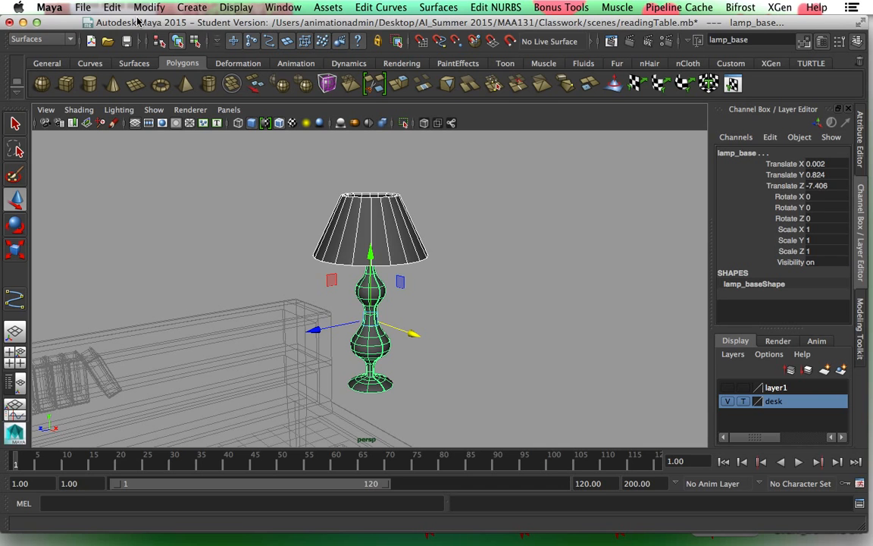
pyautogui.hotkey('ctrl', 'g')
pyautogui.click(739, 152)
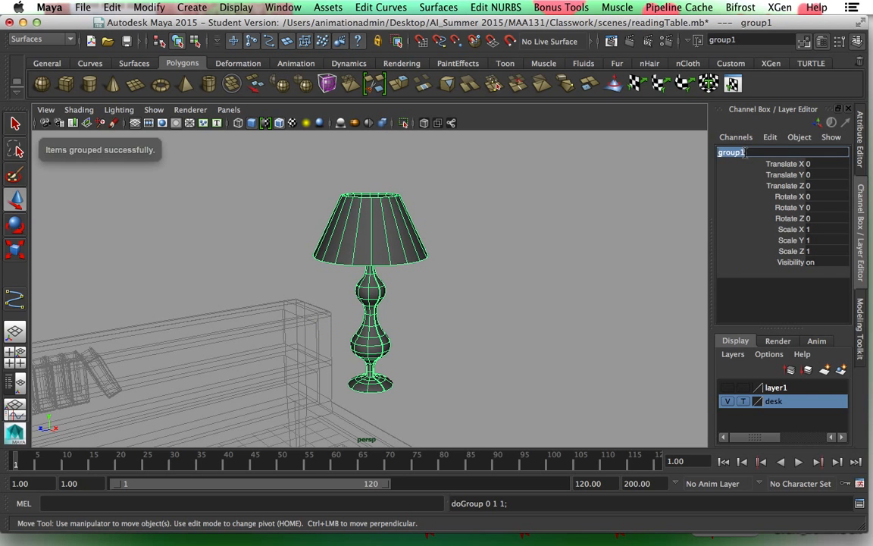
pyautogui.write('lampGrp')
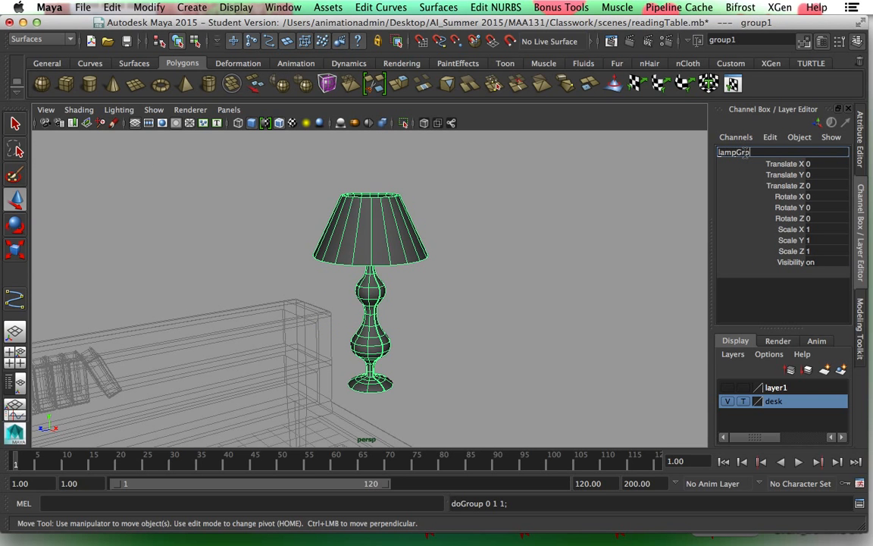
pyautogui.press('Return')
# Step: Center the pivot of lampGrp and move it over the desk's shelf unit to about X -3.43 cm, Z 3.20 cm
pyautogui.click(147, 7)
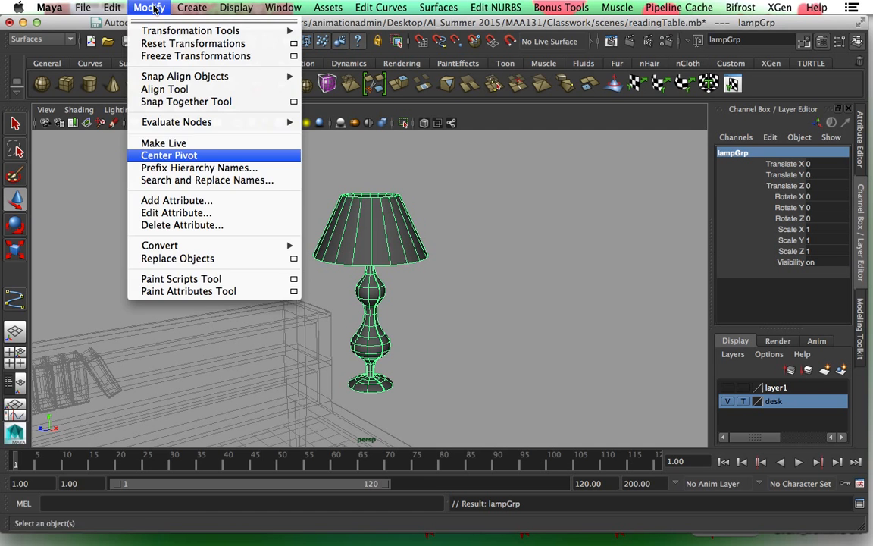
pyautogui.click(195, 154)
pyautogui.moveTo(414, 307); pyautogui.dragTo(279, 259)
pyautogui.press('space')
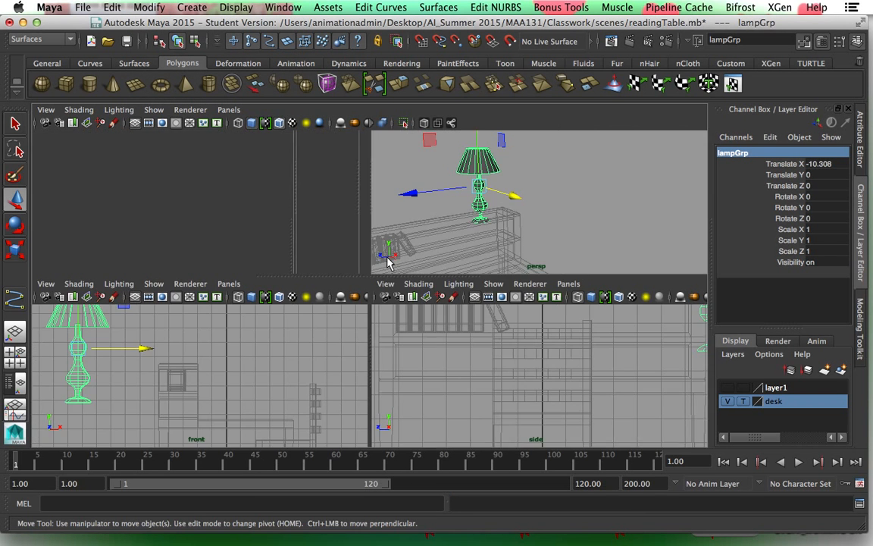
pyautogui.press('space')
pyautogui.scroll(-5, 440, 288)
pyautogui.moveTo(247, 290); pyautogui.dragTo(370, 301)
pyautogui.moveTo(306, 356); pyautogui.dragTo(306, 417)
# Step: Raise the lamp group in the side view to about Y 2.77 cm so its foot rests on the desk's upper shelf
pyautogui.press('space')
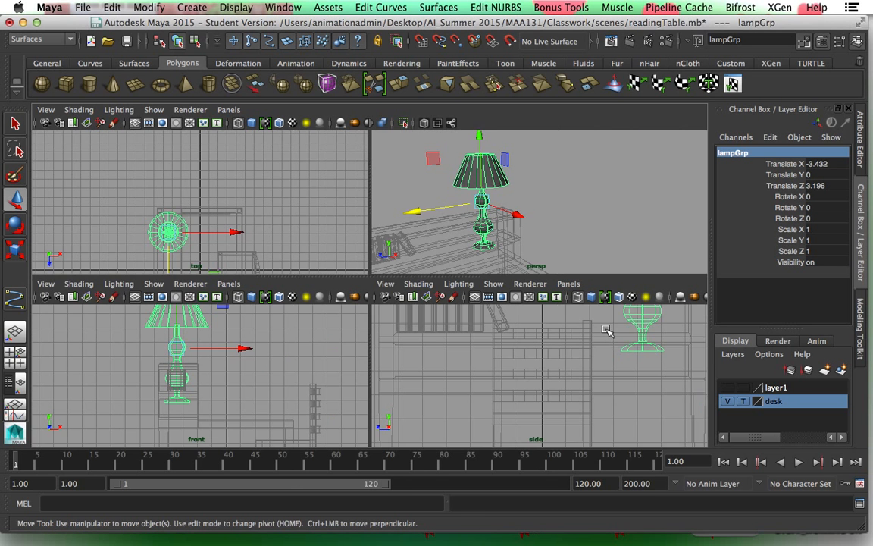
pyautogui.press('space')
pyautogui.scroll(-6, 565, 333)
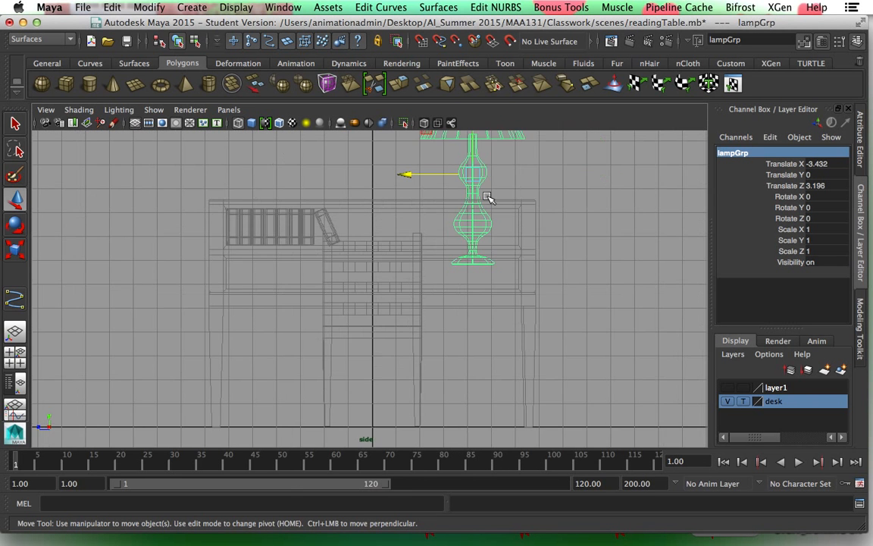
pyautogui.moveTo(430, 158); pyautogui.dragTo(425, 119)
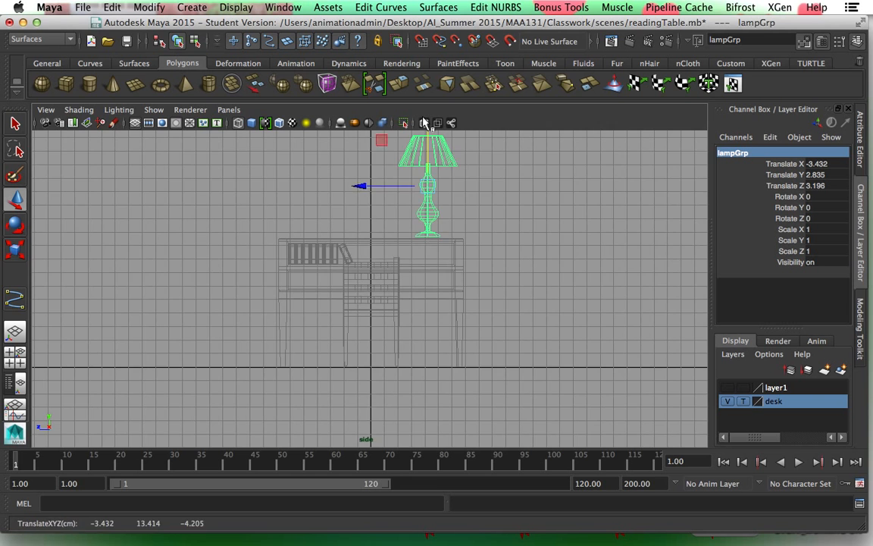
pyautogui.press('f')
pyautogui.scroll(-2, 475, 357)
pyautogui.moveTo(373, 226); pyautogui.dragTo(371, 227)
# Step: Switch the desk layer from template to normal display in the perspective view and deselect the lamp
pyautogui.press('space')
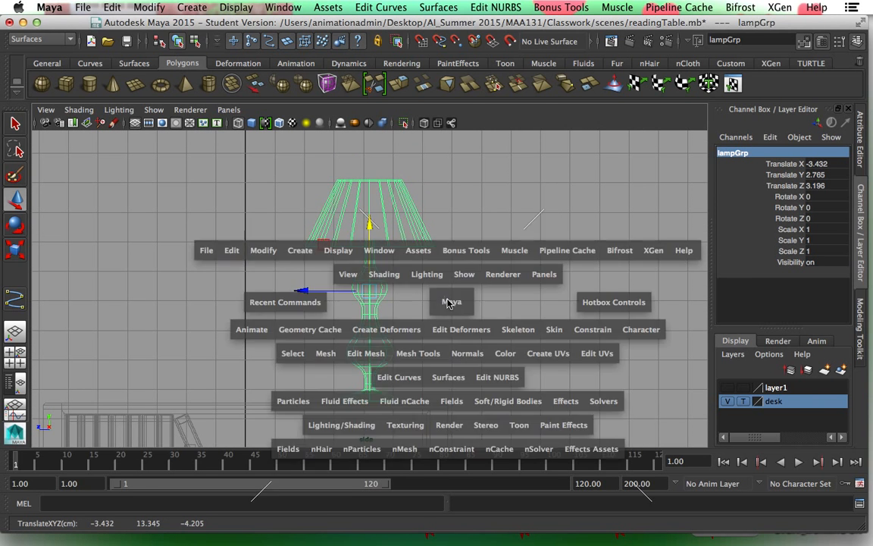
pyautogui.press('space')
pyautogui.scroll(-5, 432, 324)
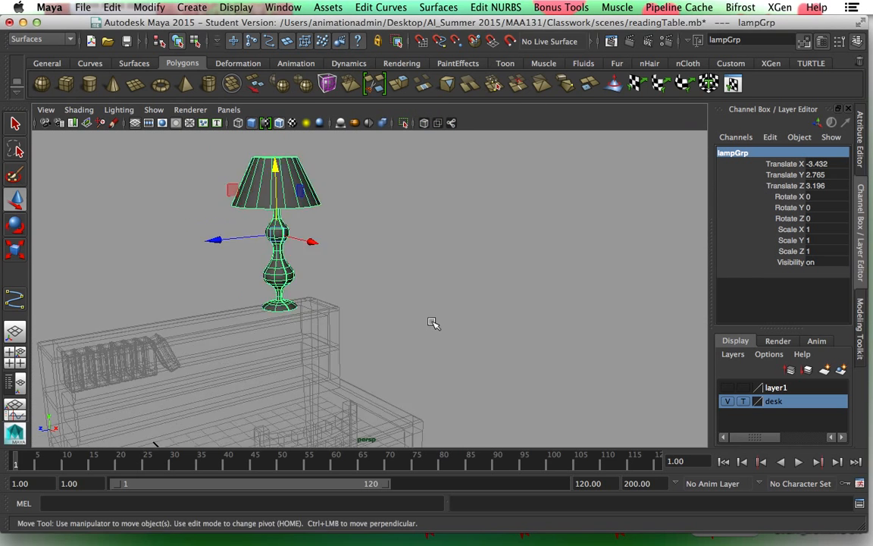
pyautogui.click(743, 401)
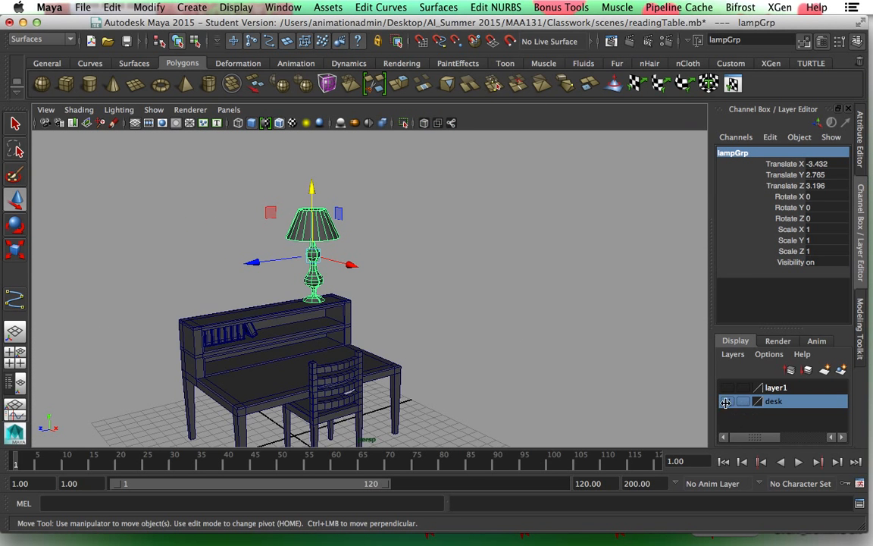
pyautogui.click(469, 319)
# Step: Select the whole lamp group from its base and slide it along the desk top to about Z 10.05 cm
pyautogui.scroll(5, 469, 319)
pyautogui.scroll(-8, 469, 320)
pyautogui.moveTo(482, 356)
pyautogui.keyDown('alt'); pyautogui.mouseDown()
pyautogui.moveTo(332, 351)
pyautogui.moveTo(464, 356)
pyautogui.moveTo(502, 343)
pyautogui.moveTo(380, 363)
pyautogui.moveTo(479, 352)
pyautogui.mouseUp(); pyautogui.keyUp('alt')
pyautogui.scroll(6, 479, 352)
pyautogui.keyDown('alt'); pyautogui.moveTo(443, 336); pyautogui.dragTo(387, 263, button='middle'); pyautogui.keyUp('alt')
pyautogui.click(335, 275)
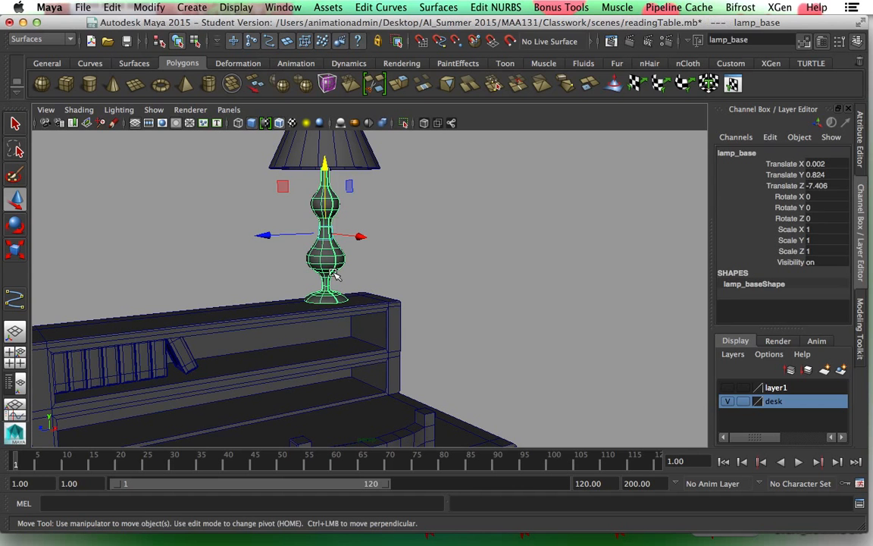
pyautogui.press('Up')
pyautogui.moveTo(273, 214); pyautogui.dragTo(98, 216)
# Step: Show layer1 with the second lamp, compare both lamps on the desk from several angles, and clear the selection
pyautogui.click(728, 387)
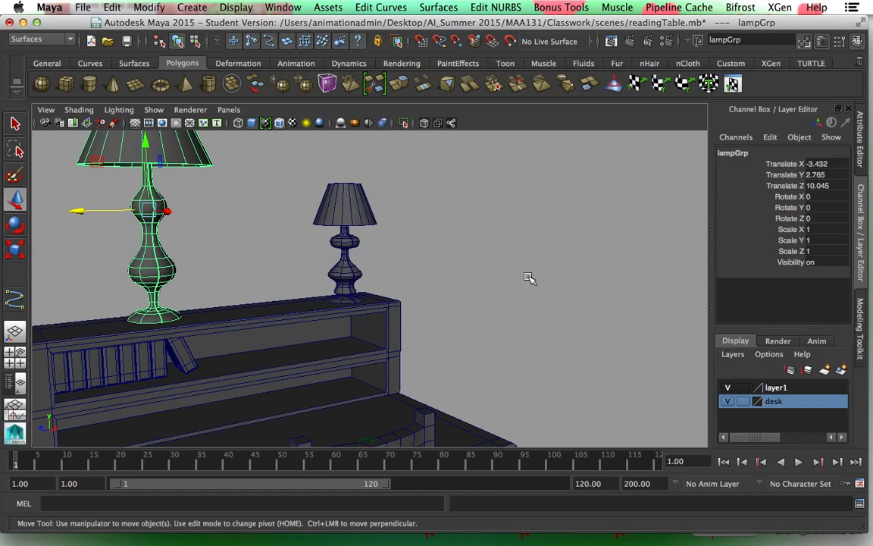
pyautogui.press('a')
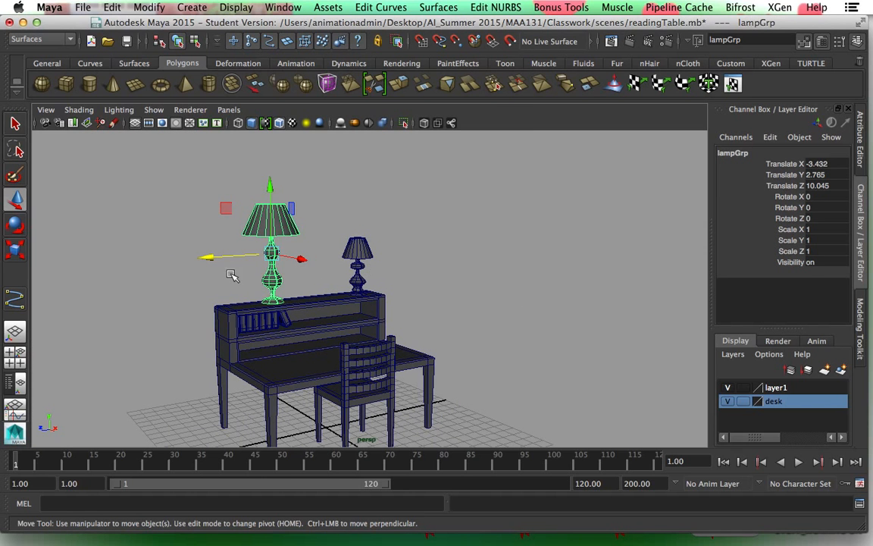
pyautogui.keyDown('alt'); pyautogui.moveTo(443, 318); pyautogui.dragTo(383, 318); pyautogui.keyUp('alt')
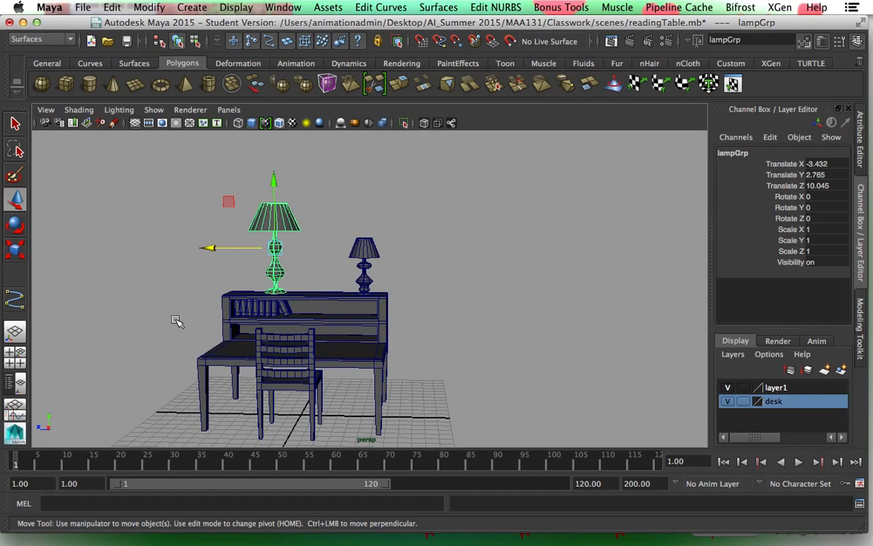
pyautogui.keyDown('alt'); pyautogui.moveTo(374, 369); pyautogui.dragTo(458, 360); pyautogui.keyUp('alt')
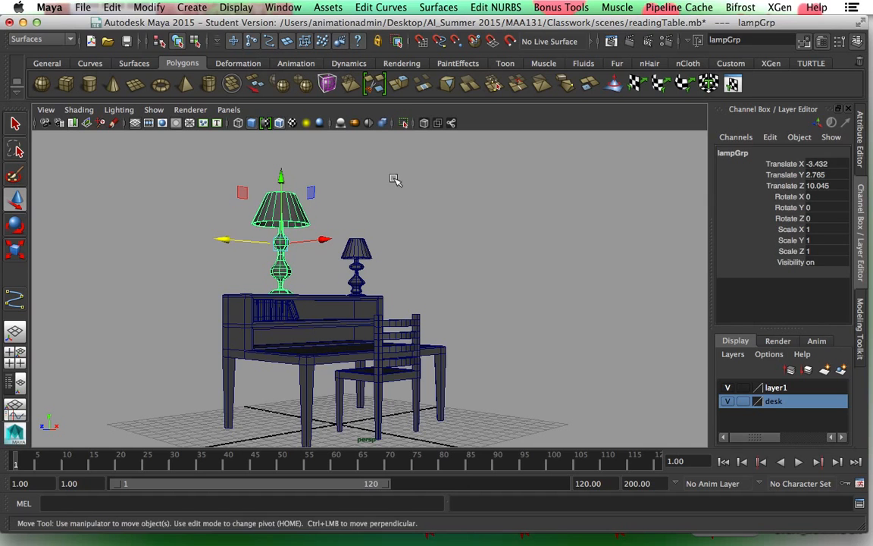
pyautogui.click(459, 207)
pyautogui.press('super+Tab')
pyautogui.press('super+Tab')
pyautogui.press('super+Tab')
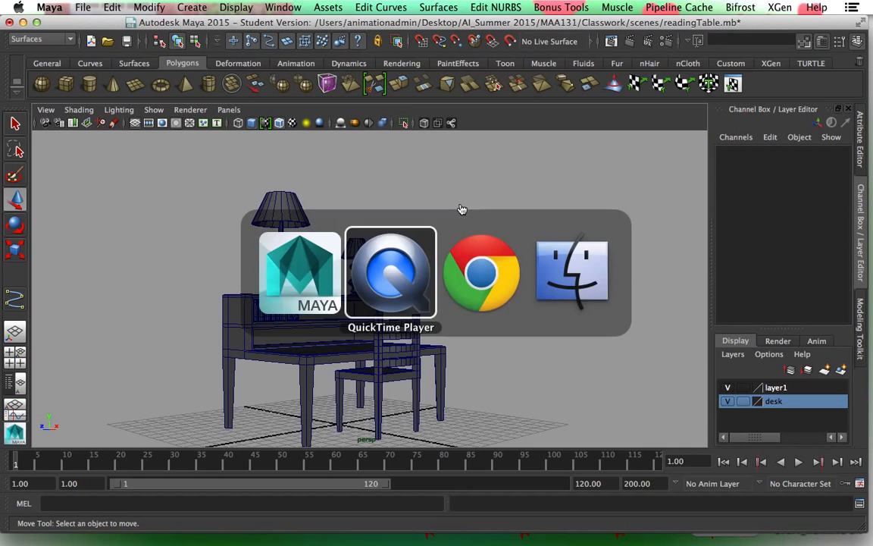